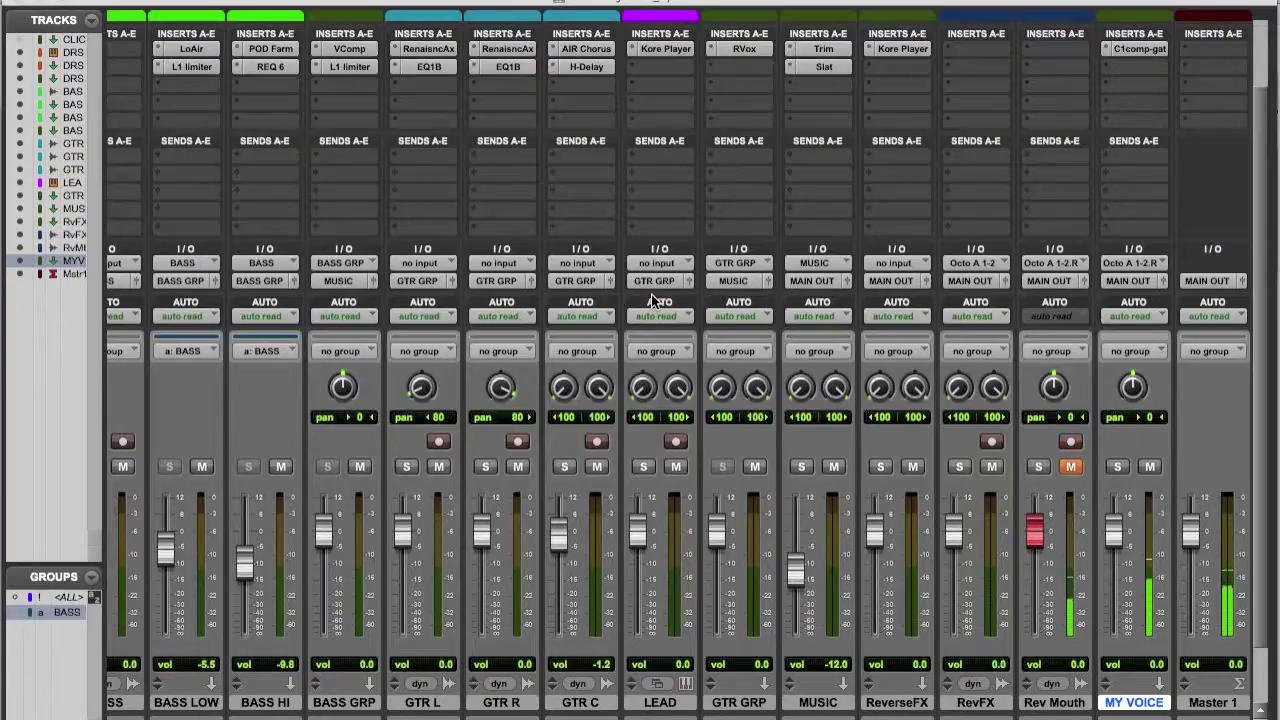
Mute the MUSIC track and record a short take of mouth sounds onto the Rev Mouth track from bar 1.
left_click(831, 467)
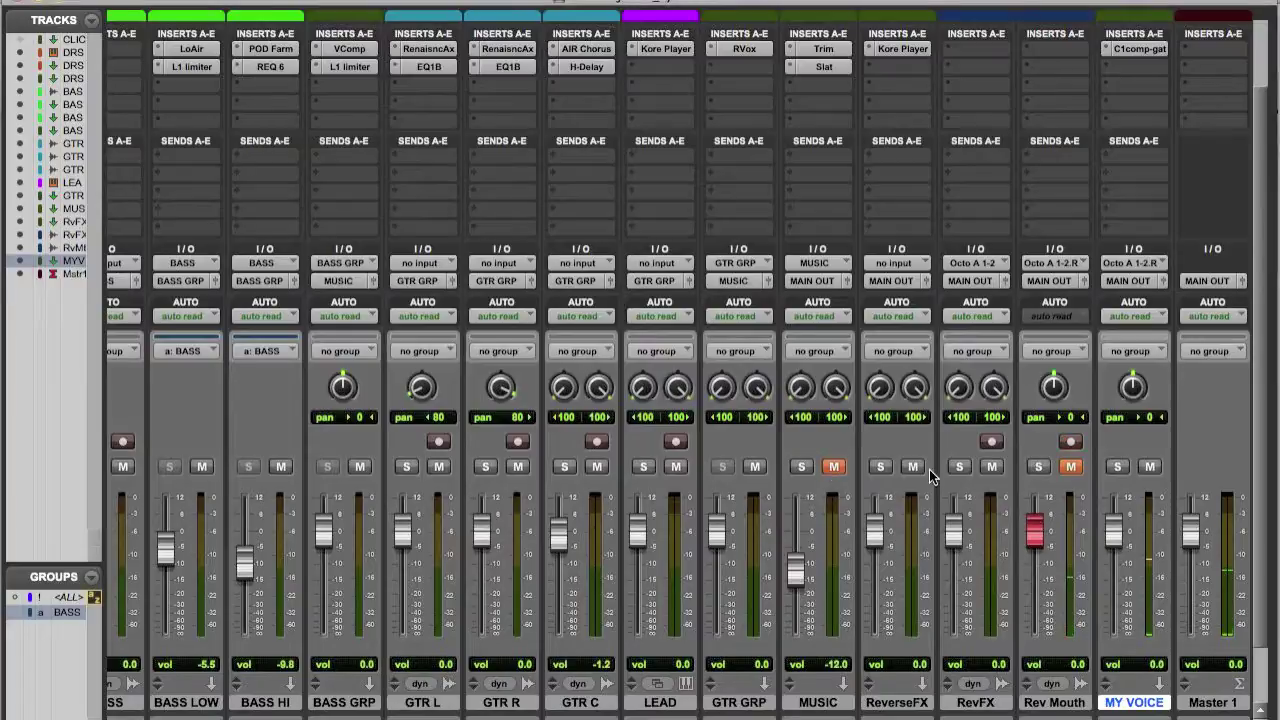
key("super+equal")
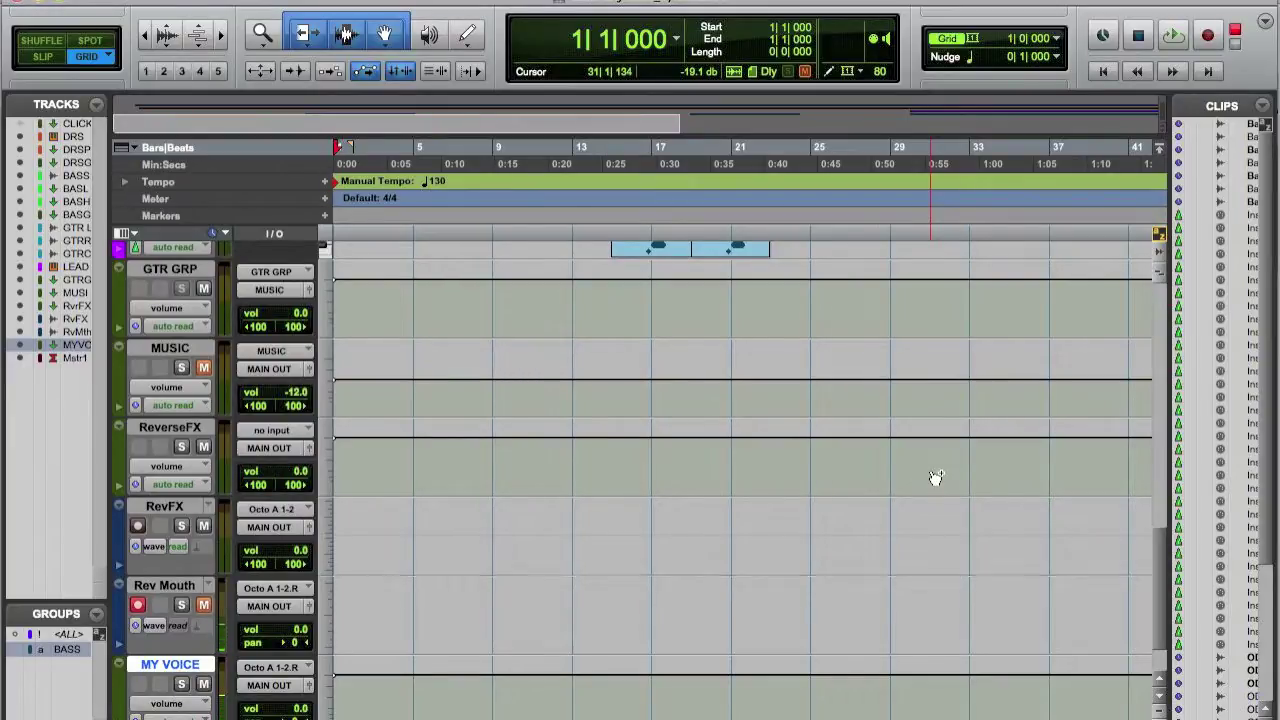
key("super+space")
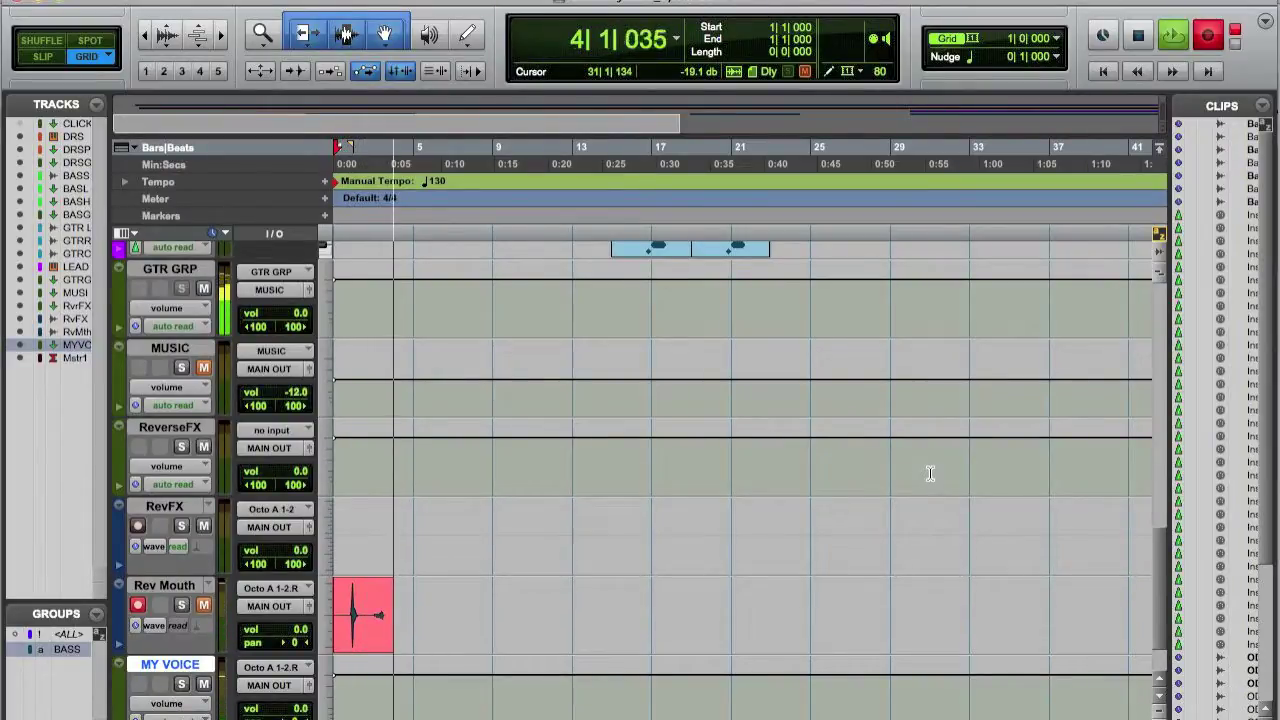
key("space")
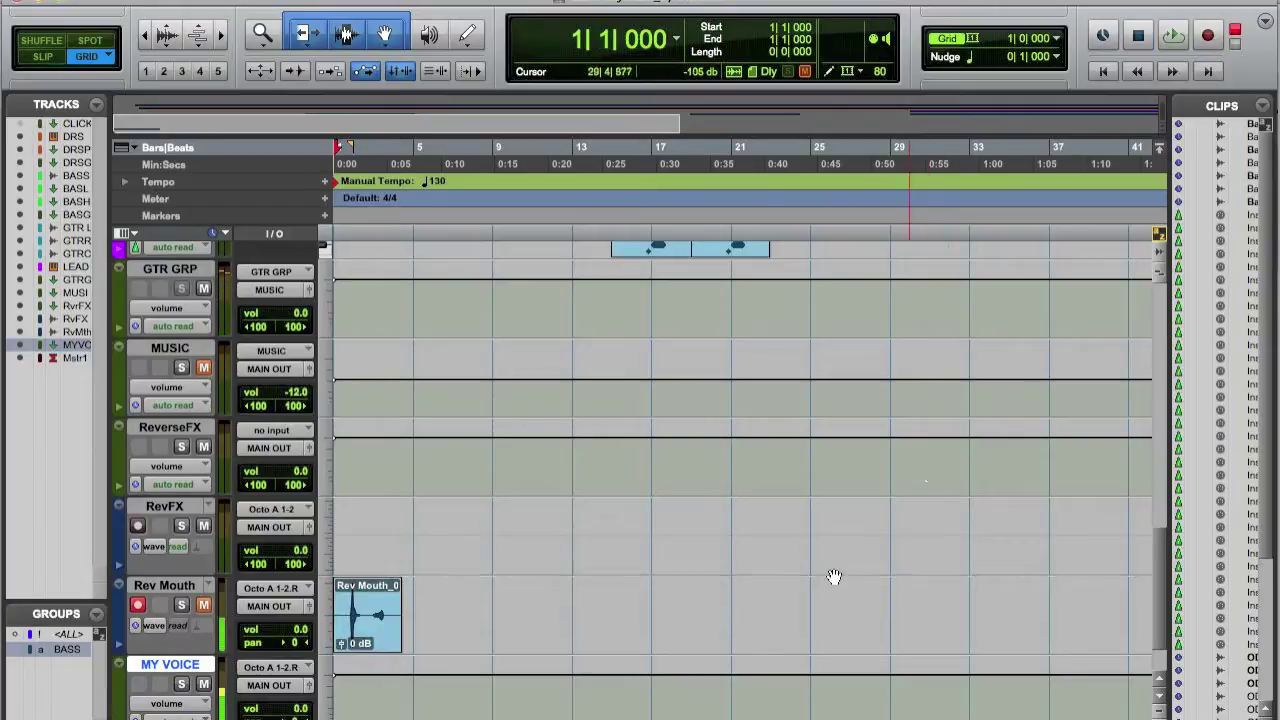
Switch to Slip mode and separate the first mouth sound on Rev Mouth into its own clip, from about 1|3|326 to 2|4|404.
key("t")
key("t")
key("t")
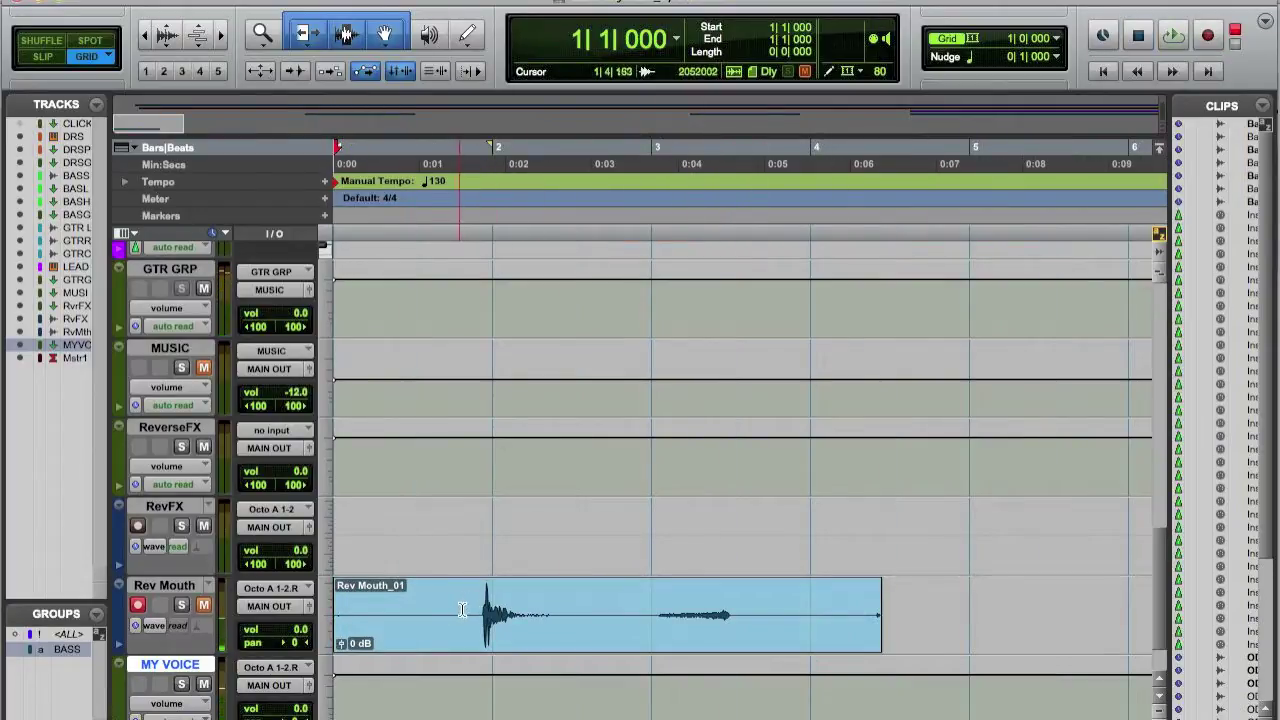
left_click_drag(466, 607, 594, 611)
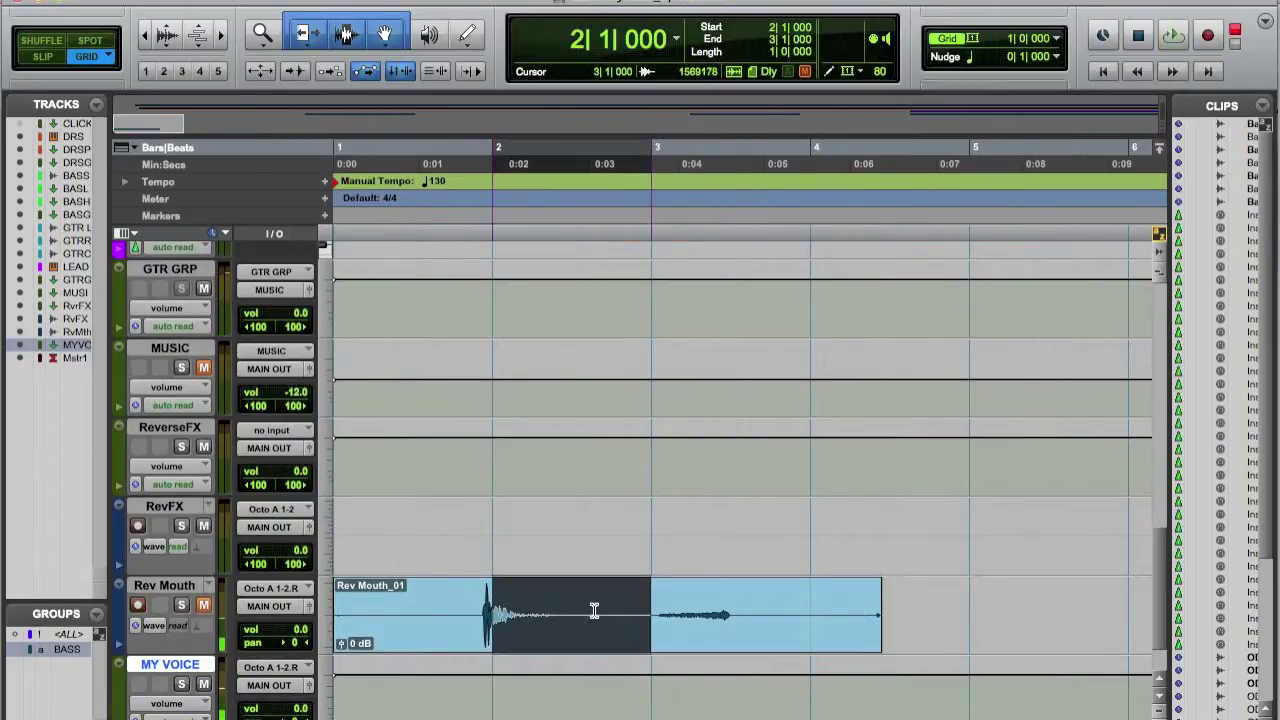
left_click(40, 58)
double_click(464, 630)
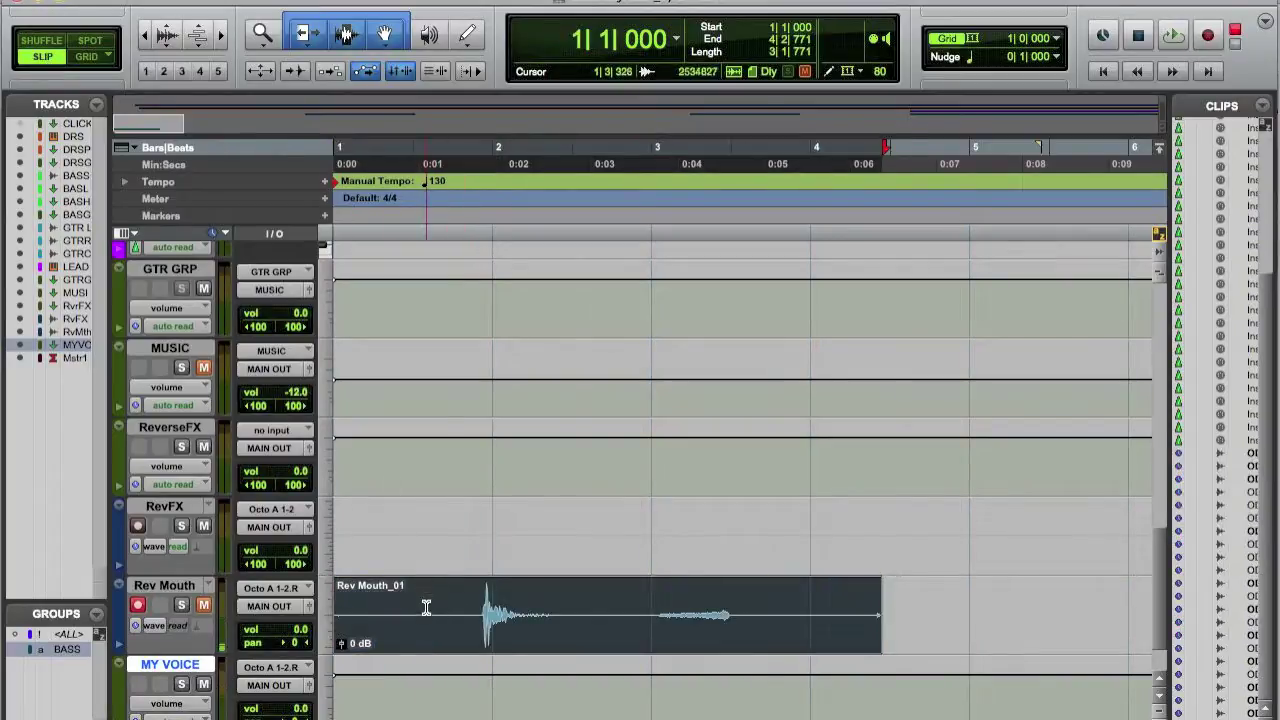
left_click_drag(426, 608, 628, 614)
key("b")
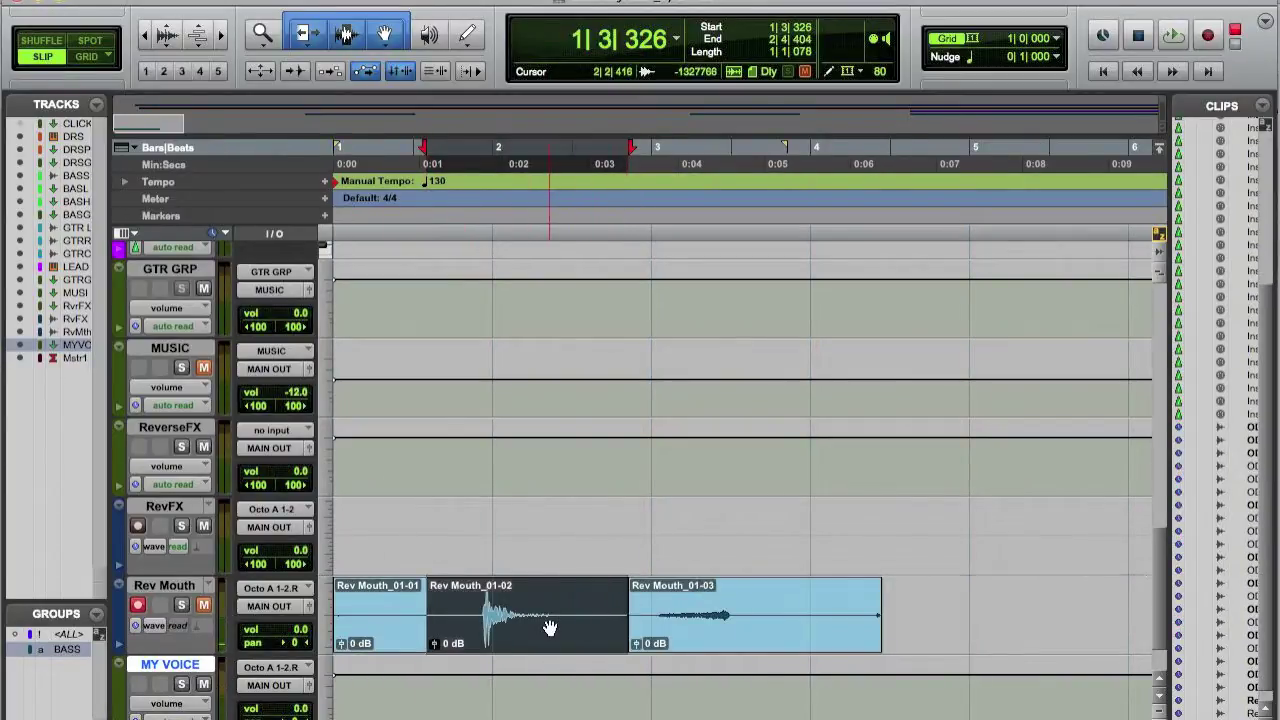
Render the separated middle clip on Rev Mouth backwards with the AudioSuite Reverse process.
left_click(464, 1)
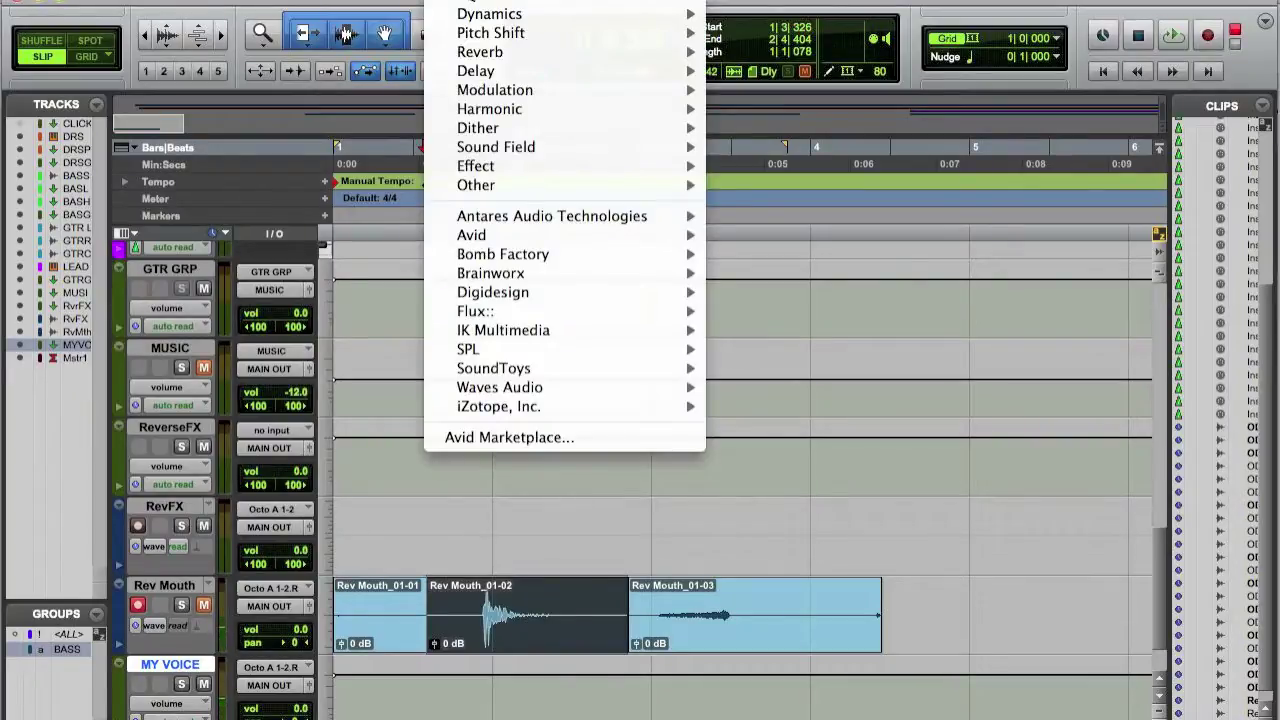
mouse_move(580, 188)
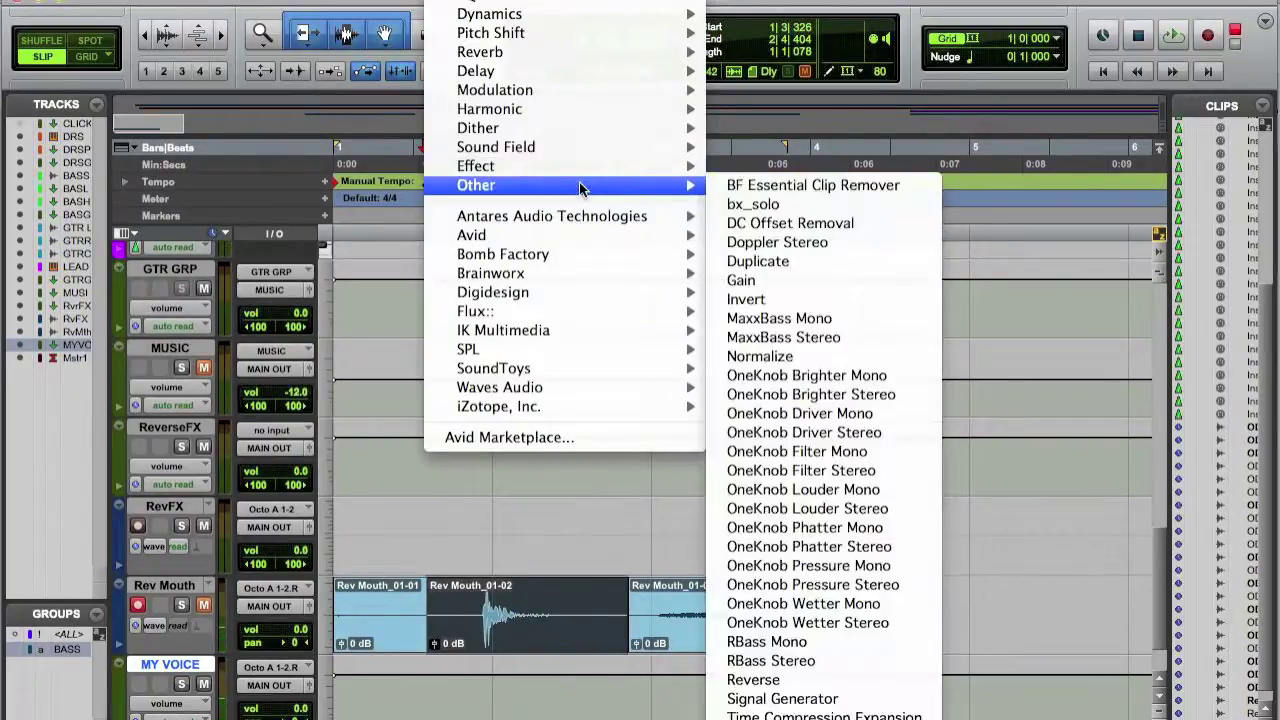
left_click(797, 678)
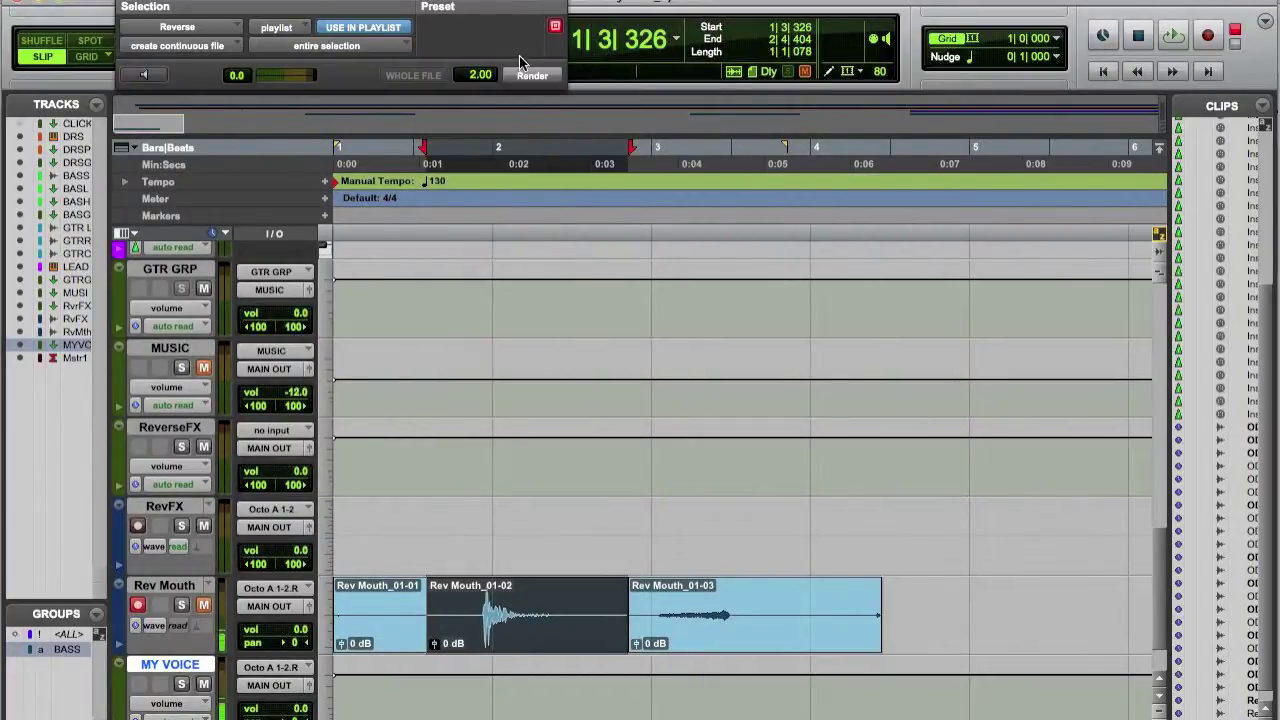
left_click(530, 76)
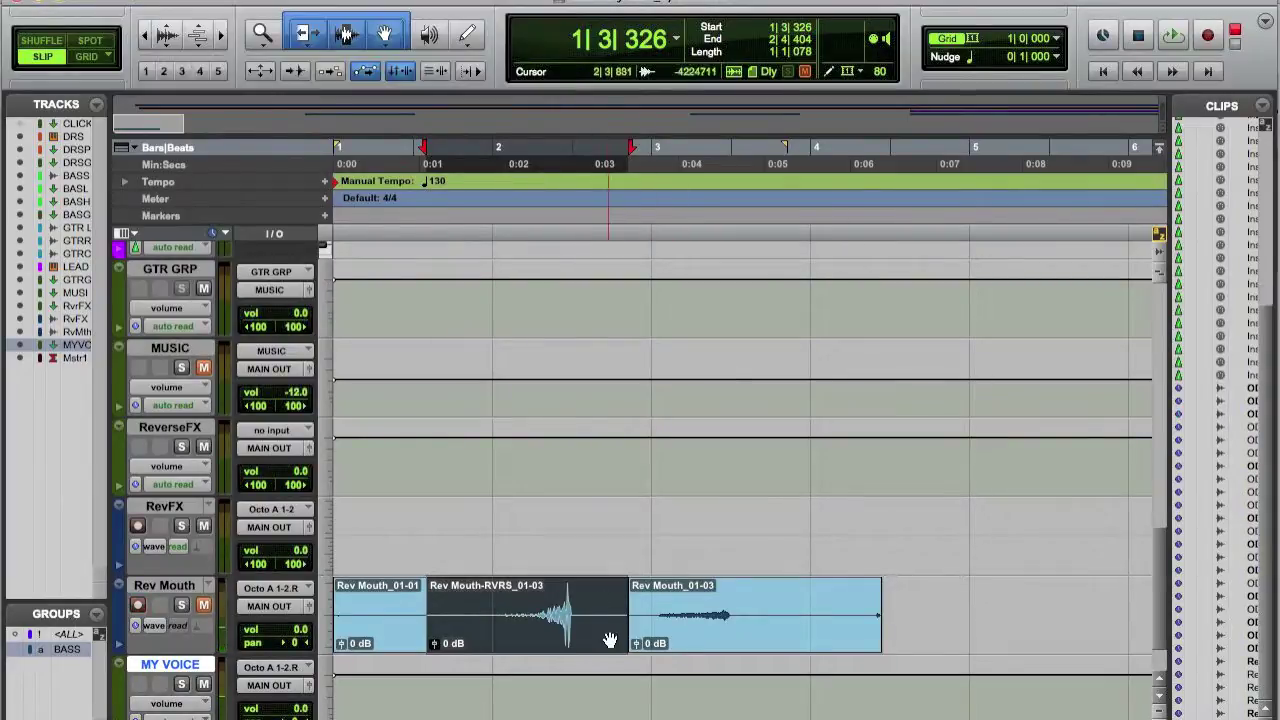
Create one mono audio track below Rev Mouth and move the reversed clip onto it, starting at about 2|3|712.
left_click(166, 588)
key("ctrl+shift+n")
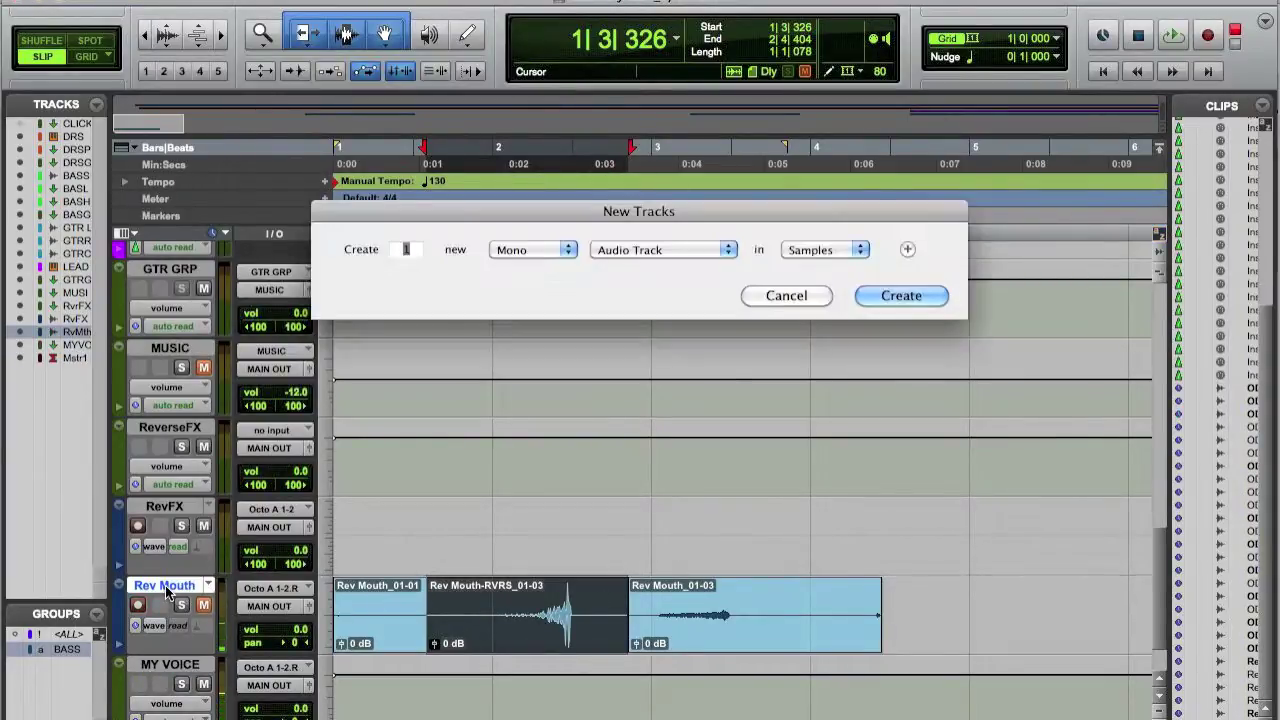
key("Return")
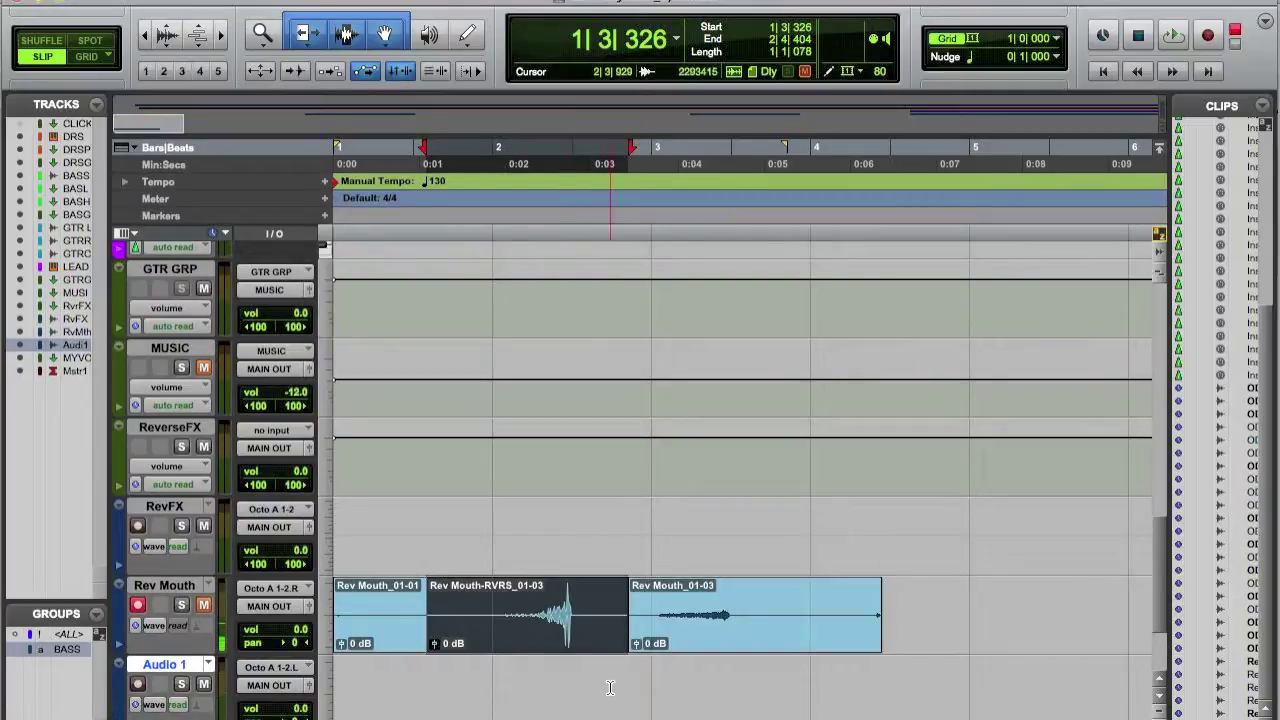
mouse_move(566, 631)
left_mouse_down()
mouse_move(568, 691)
mouse_move(688, 714)
mouse_move(735, 707)
left_mouse_up()
Split the last Rev Mouth clip at 3|2|935, right where the second sound ends, and delete the remainder.
key("t")
key("t")
scroll(822, 676, "right", 10)
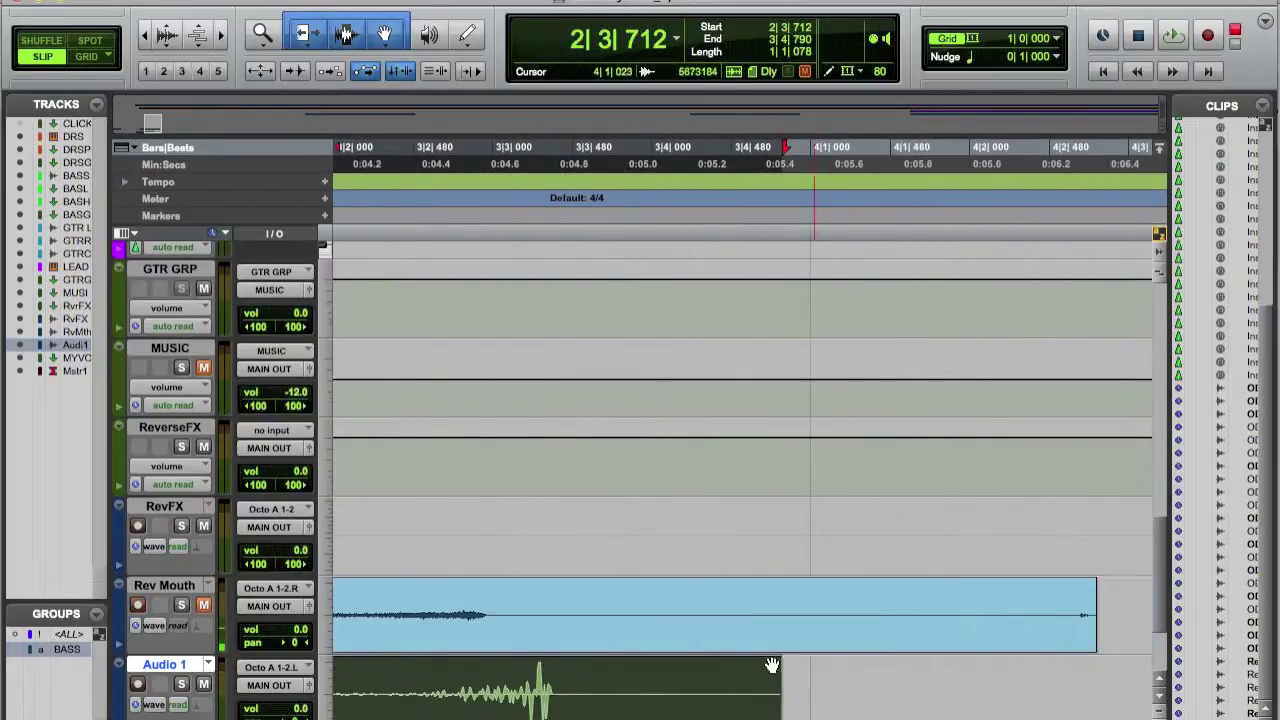
left_click(488, 610)
key("b")
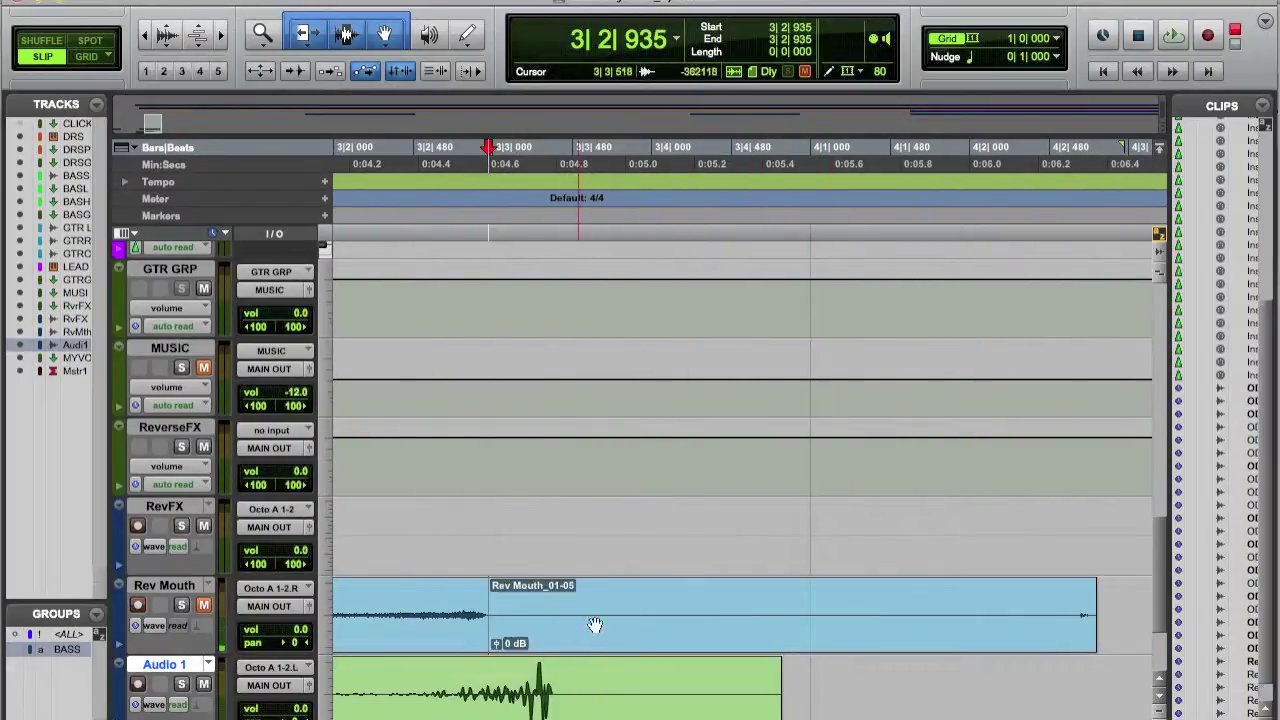
left_click(626, 631)
key("Delete")
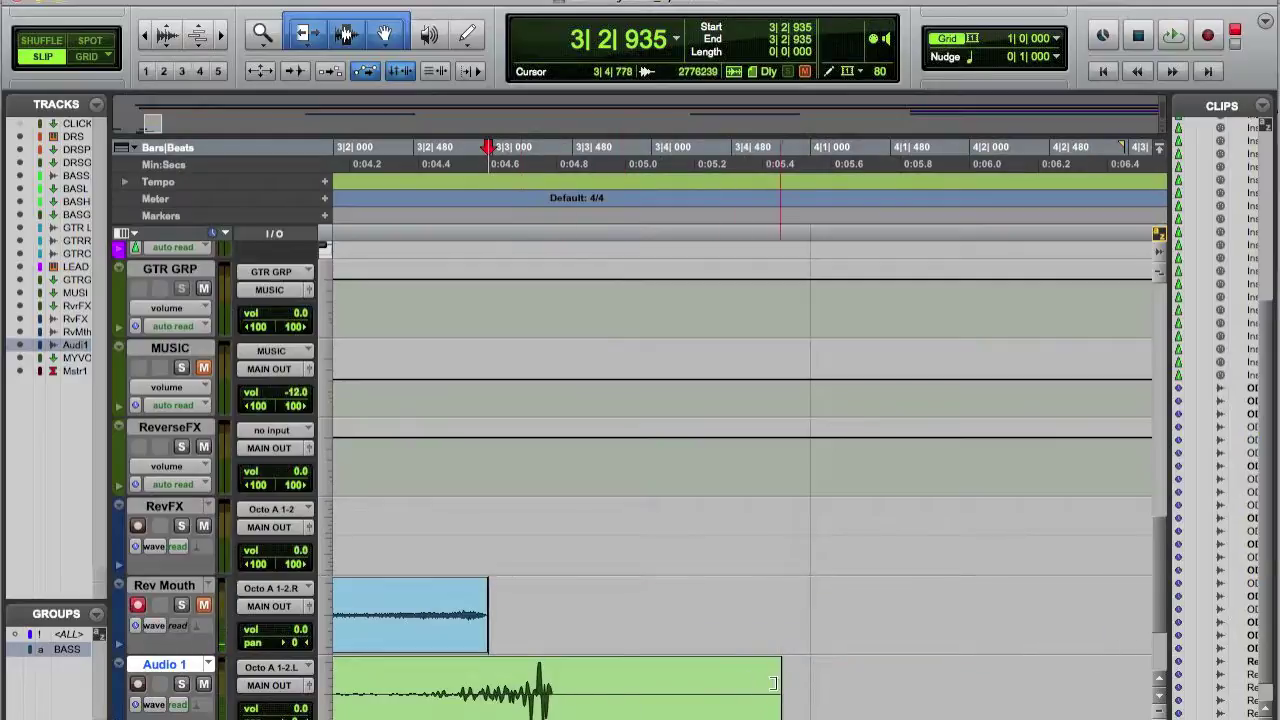
Trim the reversed clip on Audio 1 to end at 3|3|410 and move the second Rev Mouth sound to start at 2|4|712.
left_click_drag(780, 680, 556, 683)
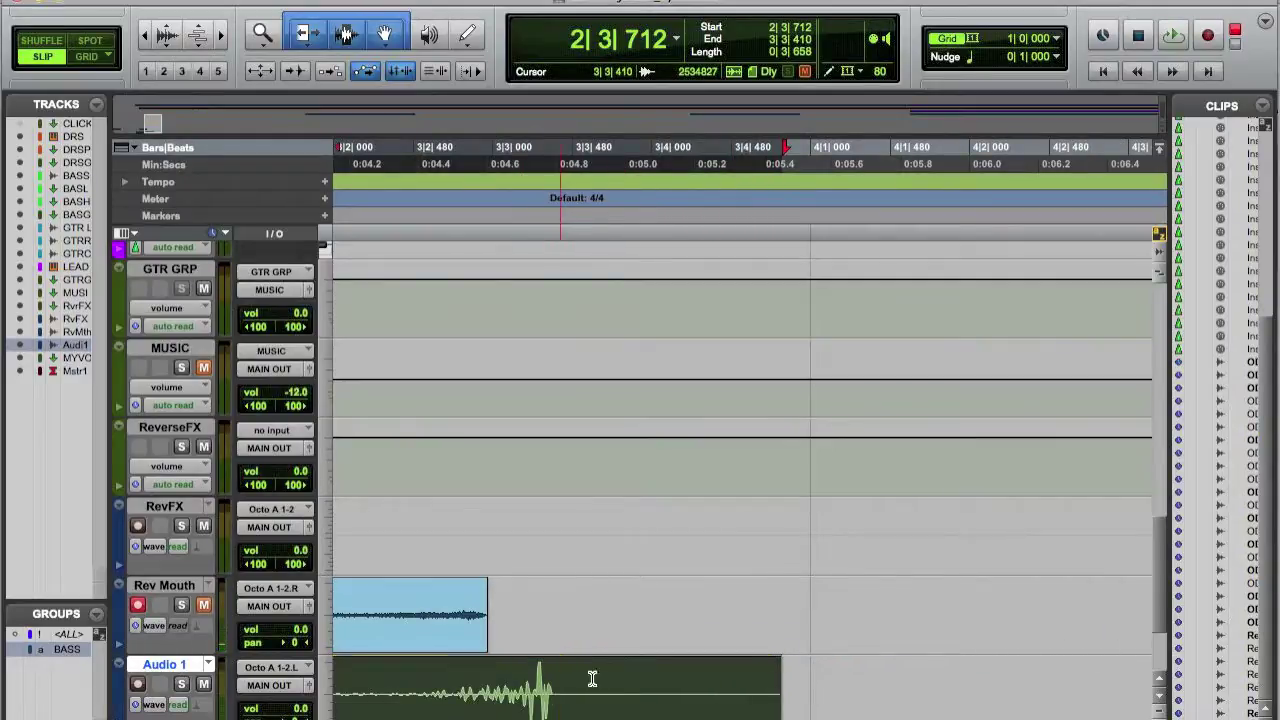
scroll(604, 674, "left", 8)
scroll(611, 671, "right", 3)
left_click_drag(872, 628, 976, 631)
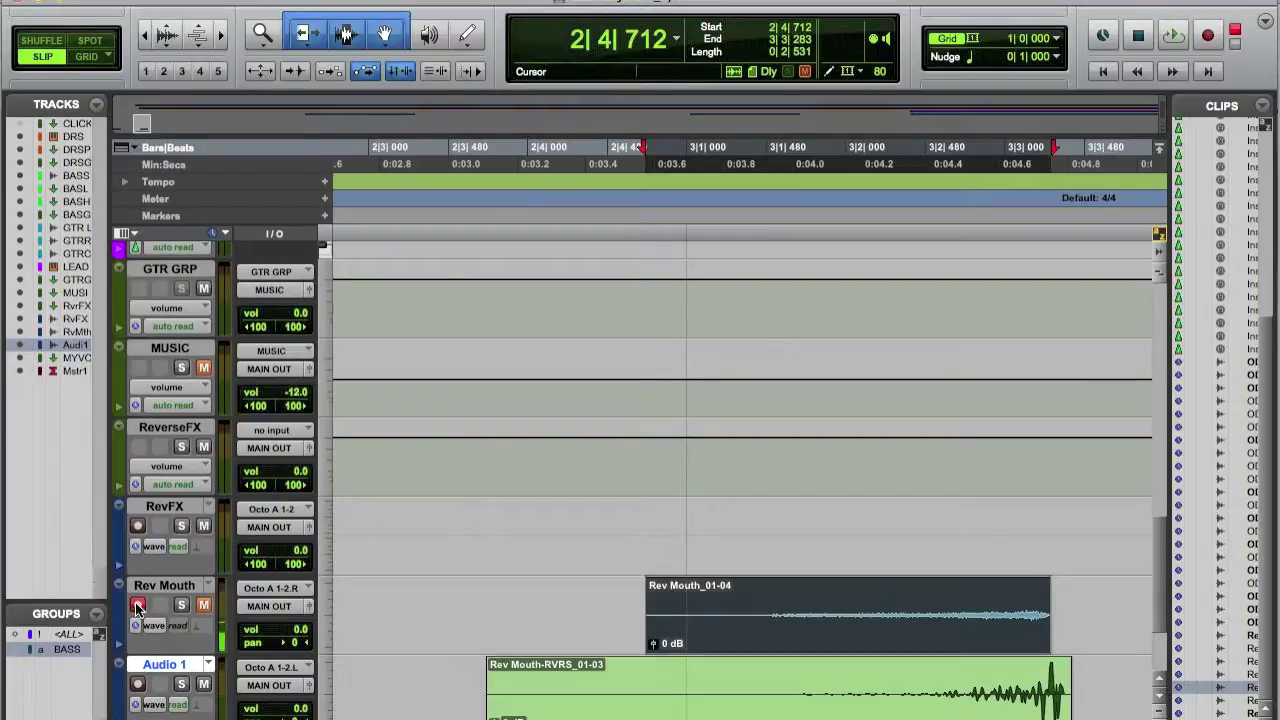
Unmute the Rev Mouth track and lower the clip gain of the reversed clip on Audio 1.
left_click(210, 604)
left_click(376, 147)
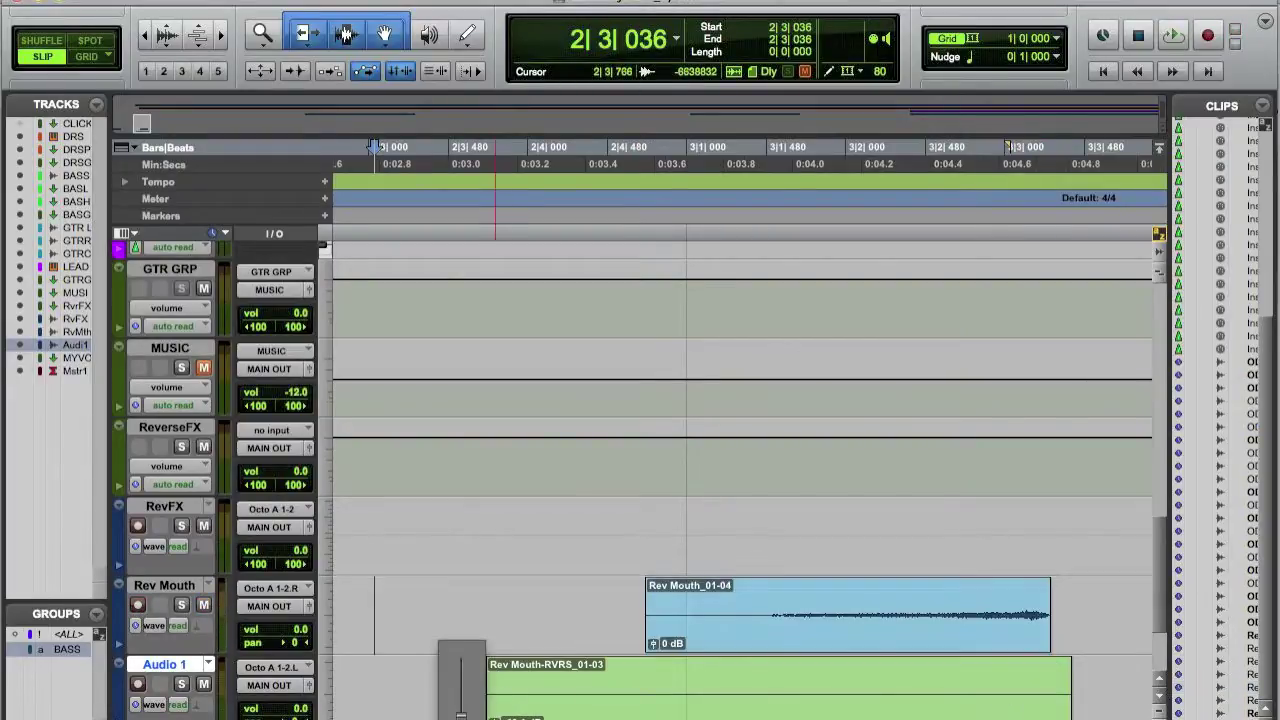
left_click_drag(495, 719, 495, 697)
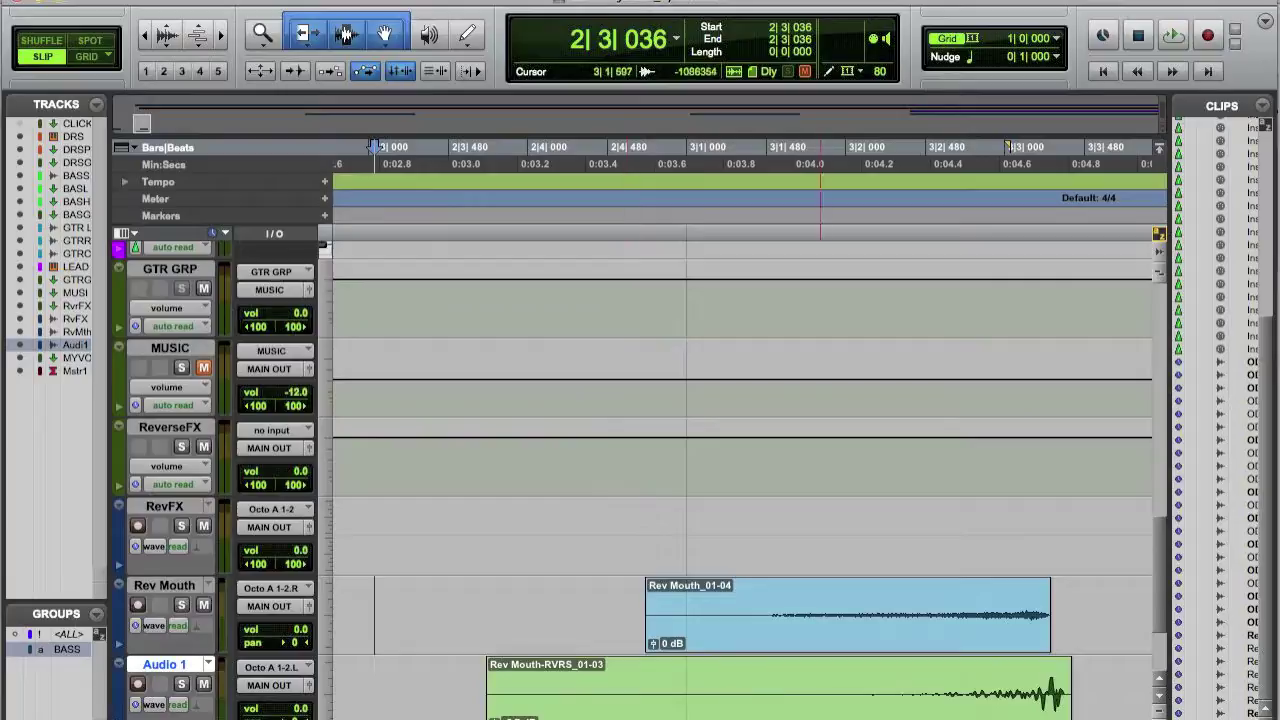
Move the reversed Audio 1 clip to start at 2|3|579, aligning its end with the Rev Mouth clip, and play both together.
left_click_drag(941, 712, 919, 710)
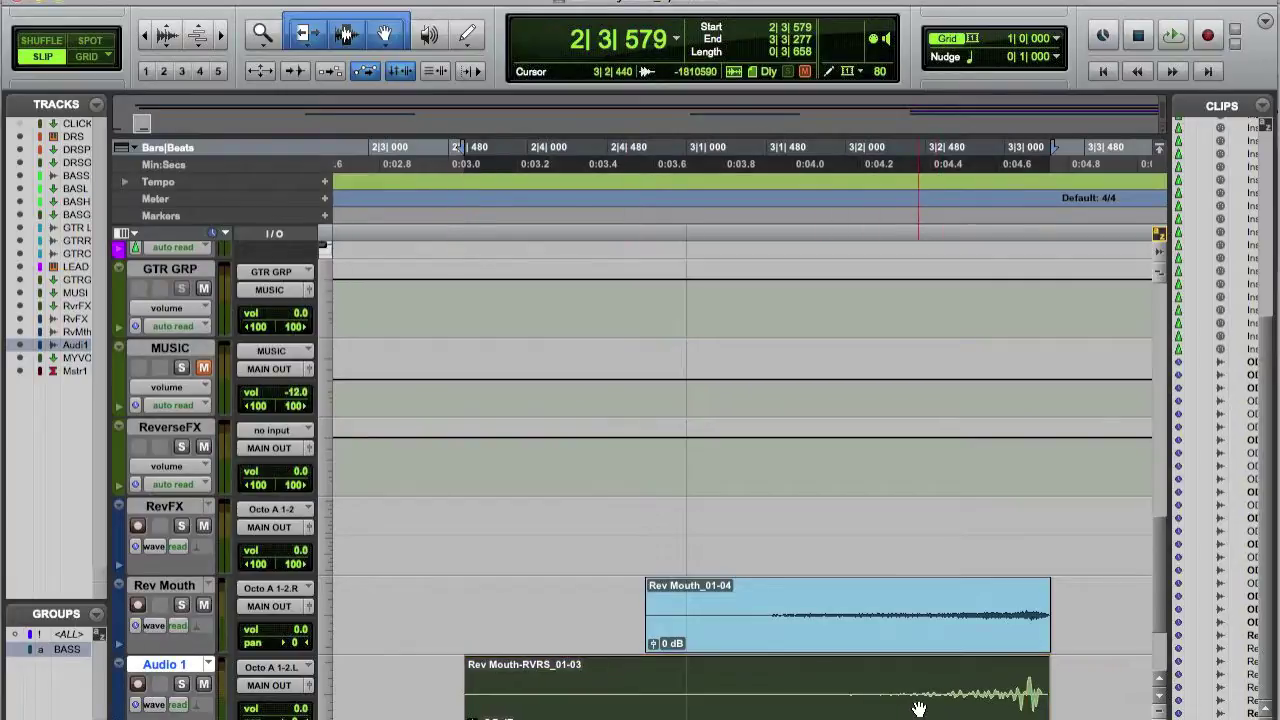
left_click(409, 595)
key("space")
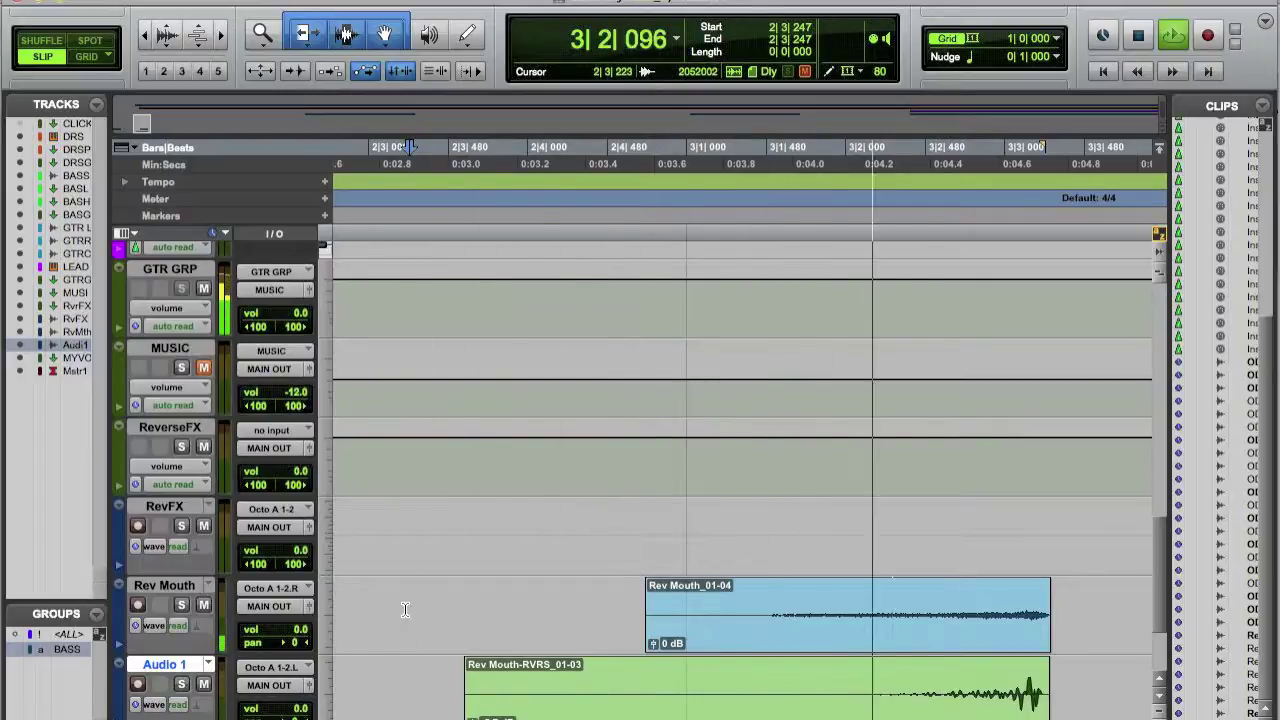
key("space")
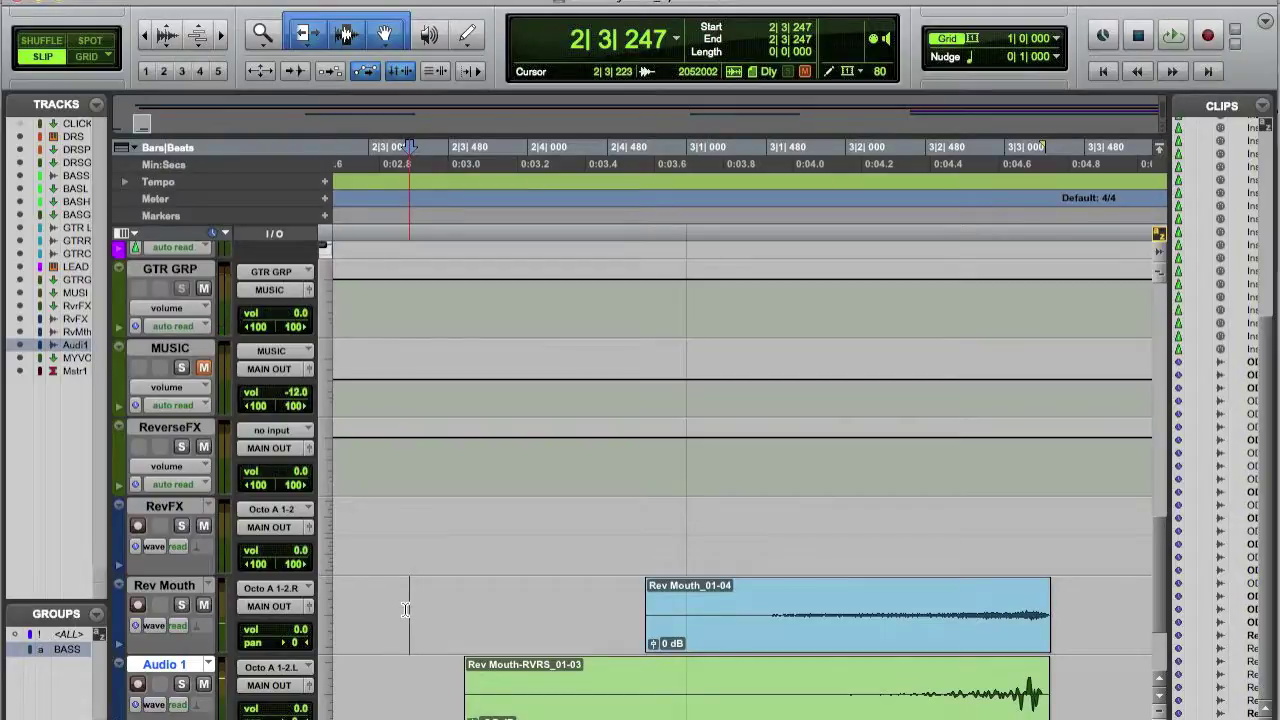
Create one new stereo instrument track directly below the ReverseFX track.
key("r")
key("r")
key("r")
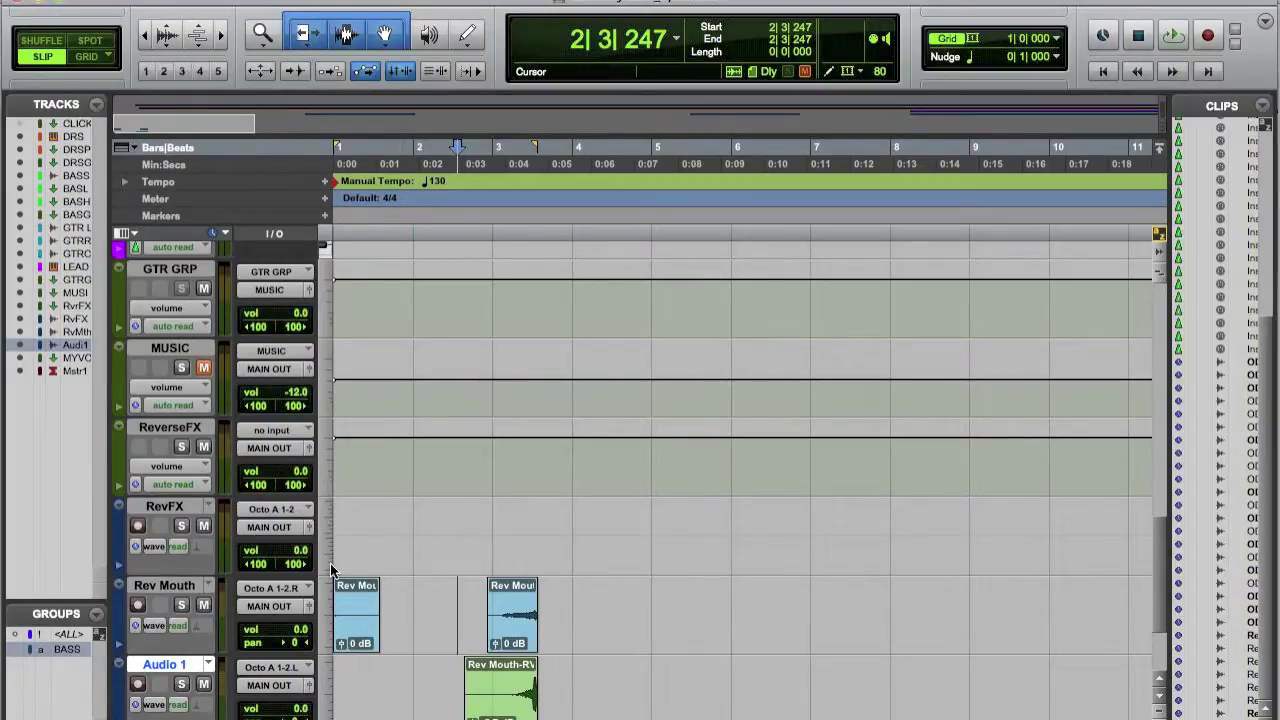
left_click(165, 431)
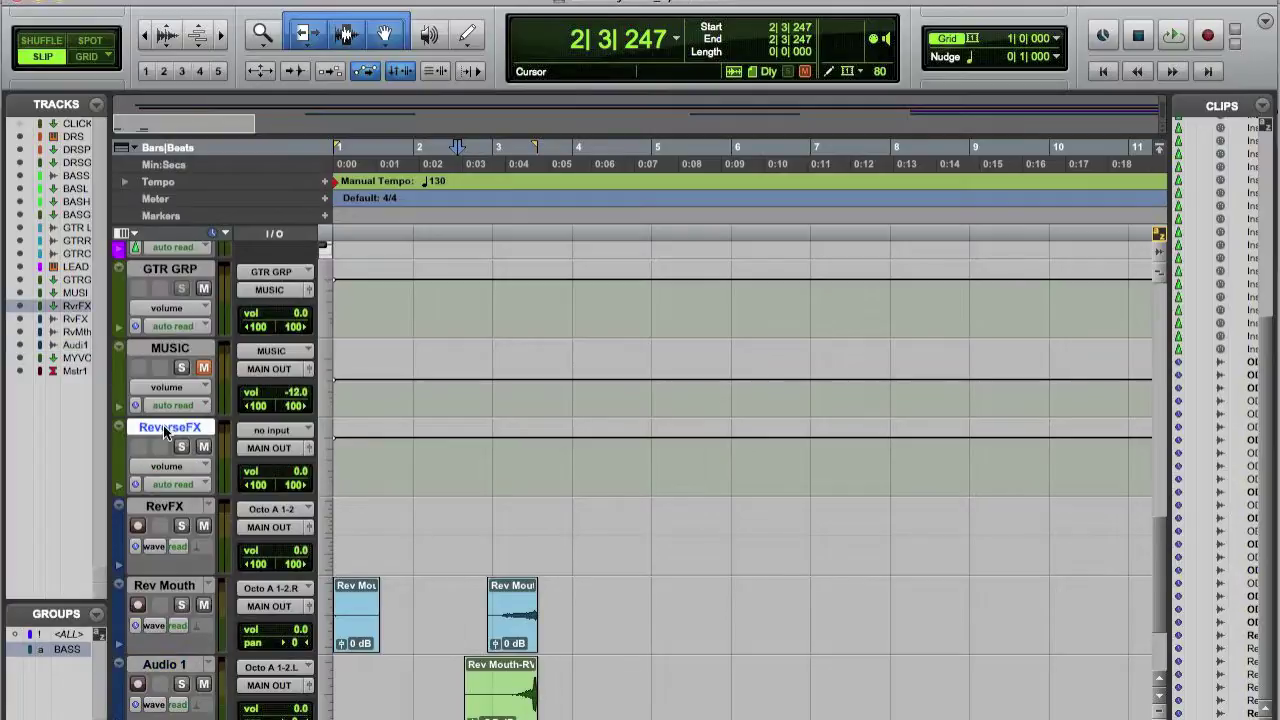
key("super+shift+n")
key("super+Right")
key("super+Down")
key("super+Down")
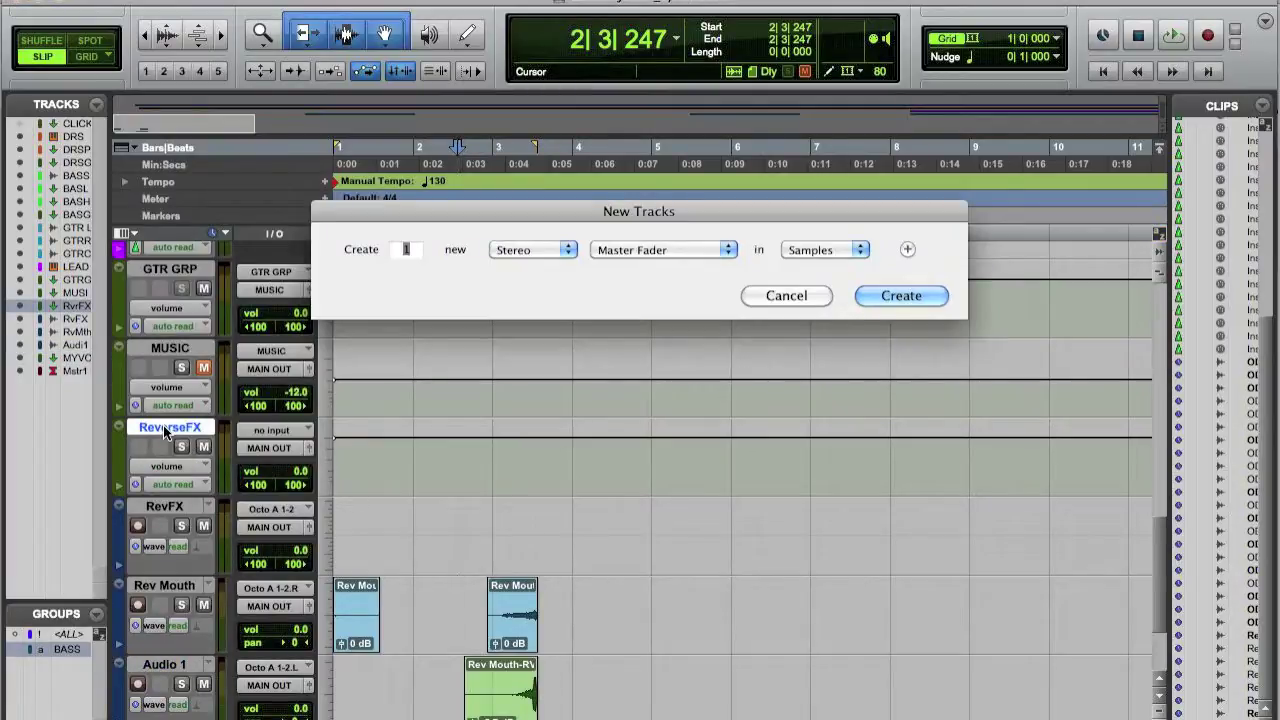
key("super+Down")
key("super+Down")
key("Return")
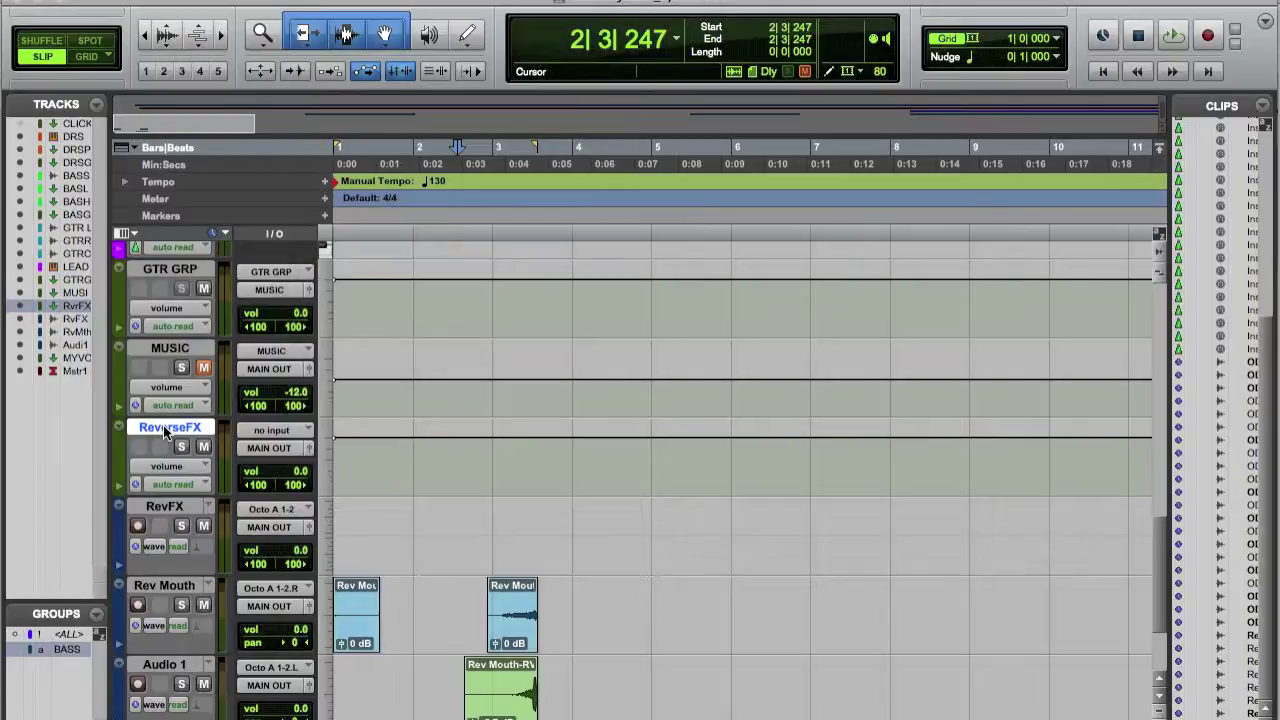
Insert Kore Player on the Inst 1 track and put its MIDI note on C1, spanning bar 2.
key("super+equal")
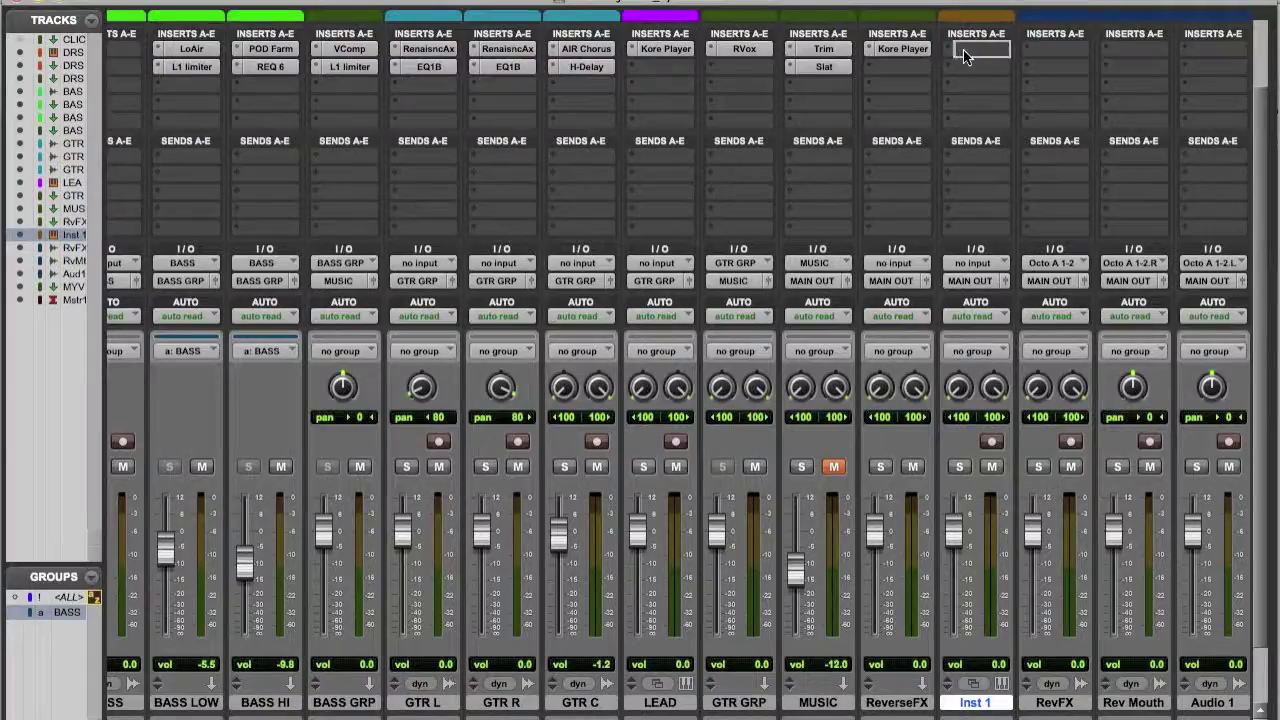
key("super+equal")
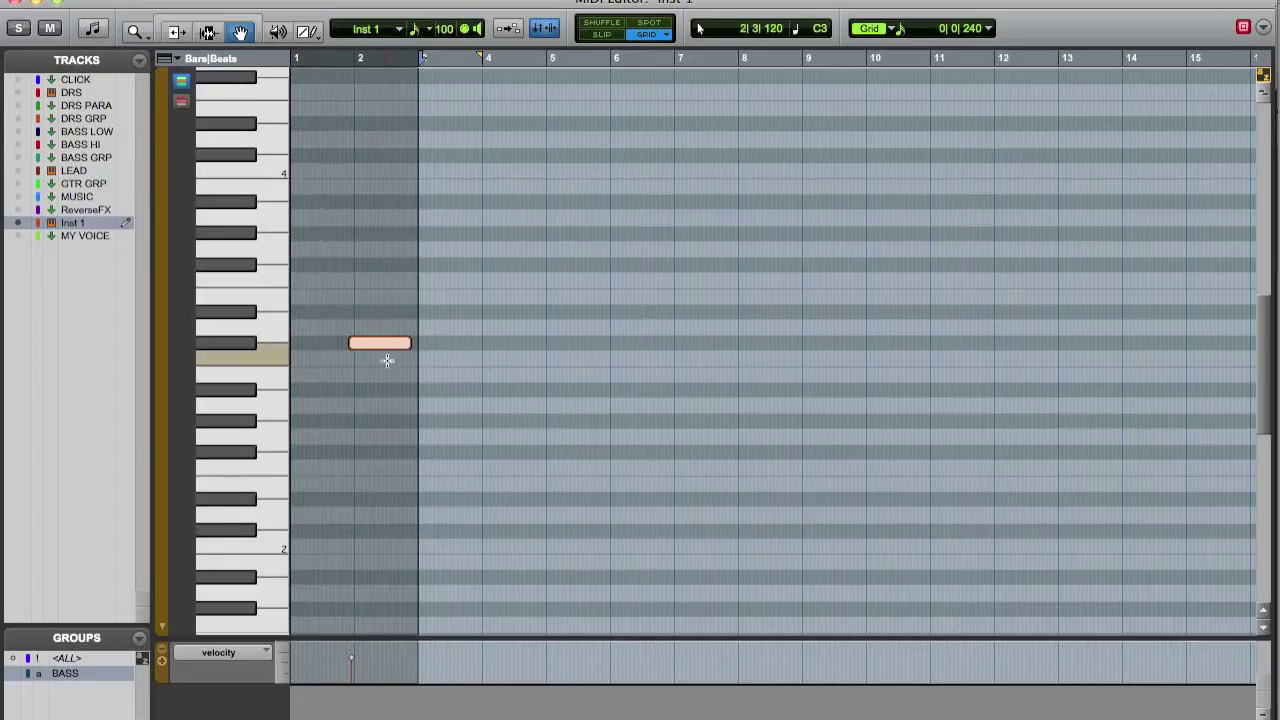
mouse_move(381, 345)
left_mouse_down()
mouse_move(397, 491)
mouse_move(388, 652)
mouse_move(389, 581)
left_mouse_up()
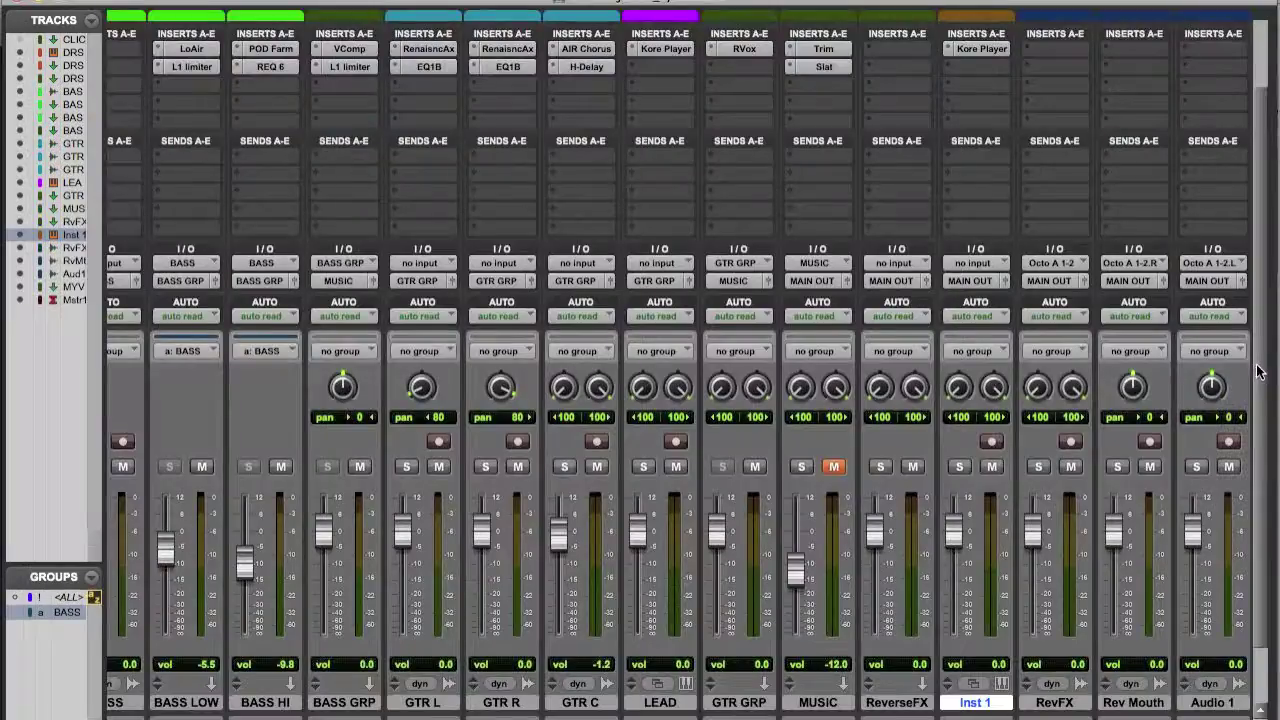
Show the mixer's instrument controls, assign Inst 1's MIDI output to Kore Player 3 channel-1, and return to the Edit window.
left_click_drag(1257, 370, 1257, 226)
left_click(979, 60)
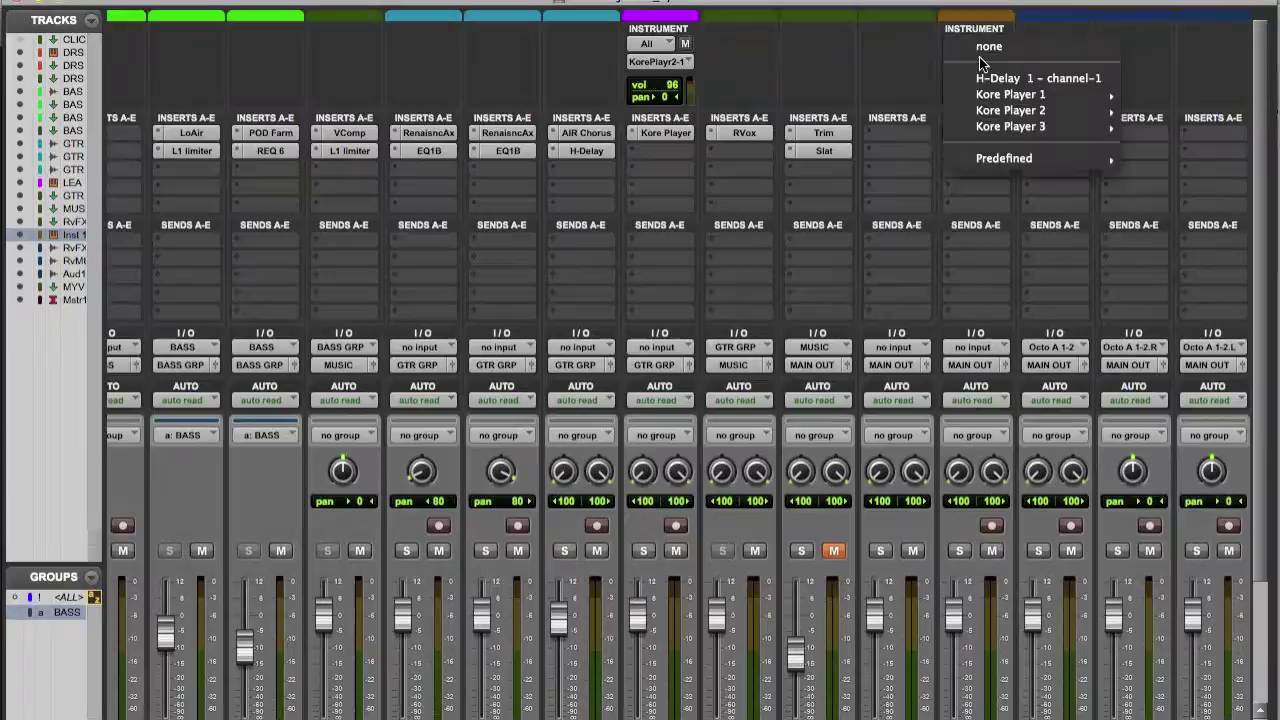
mouse_move(1036, 130)
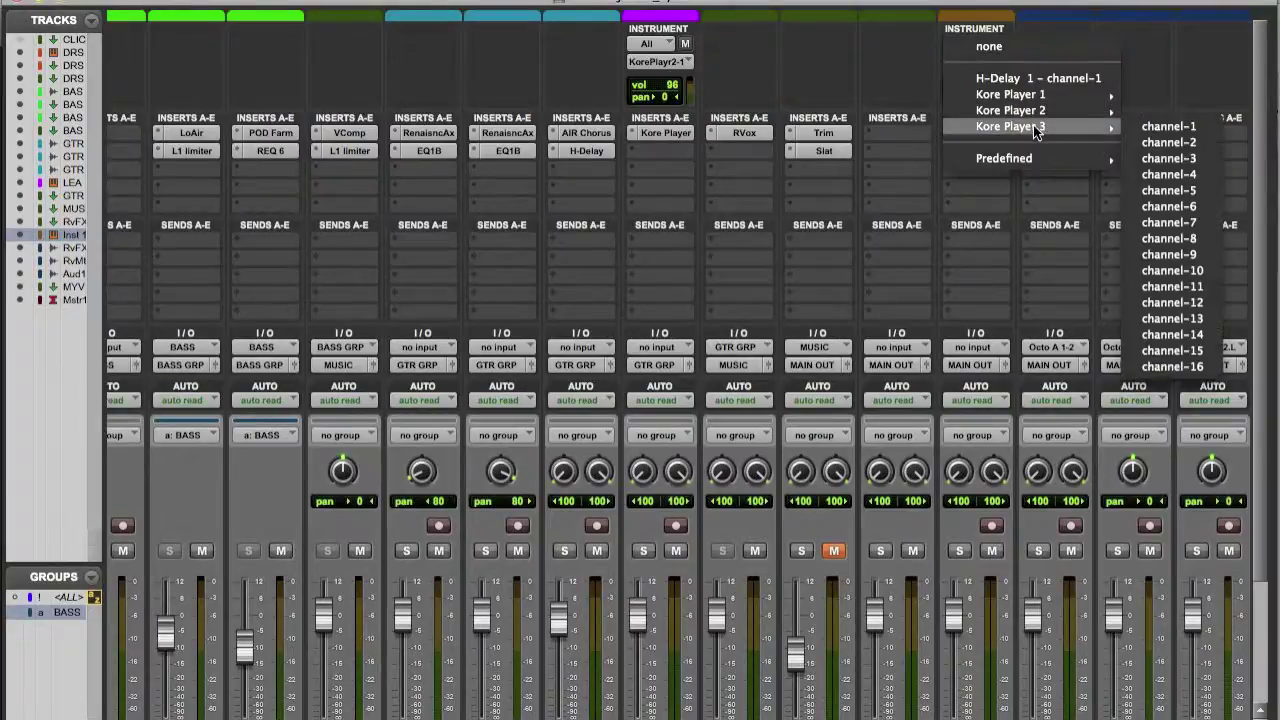
left_click(1179, 126)
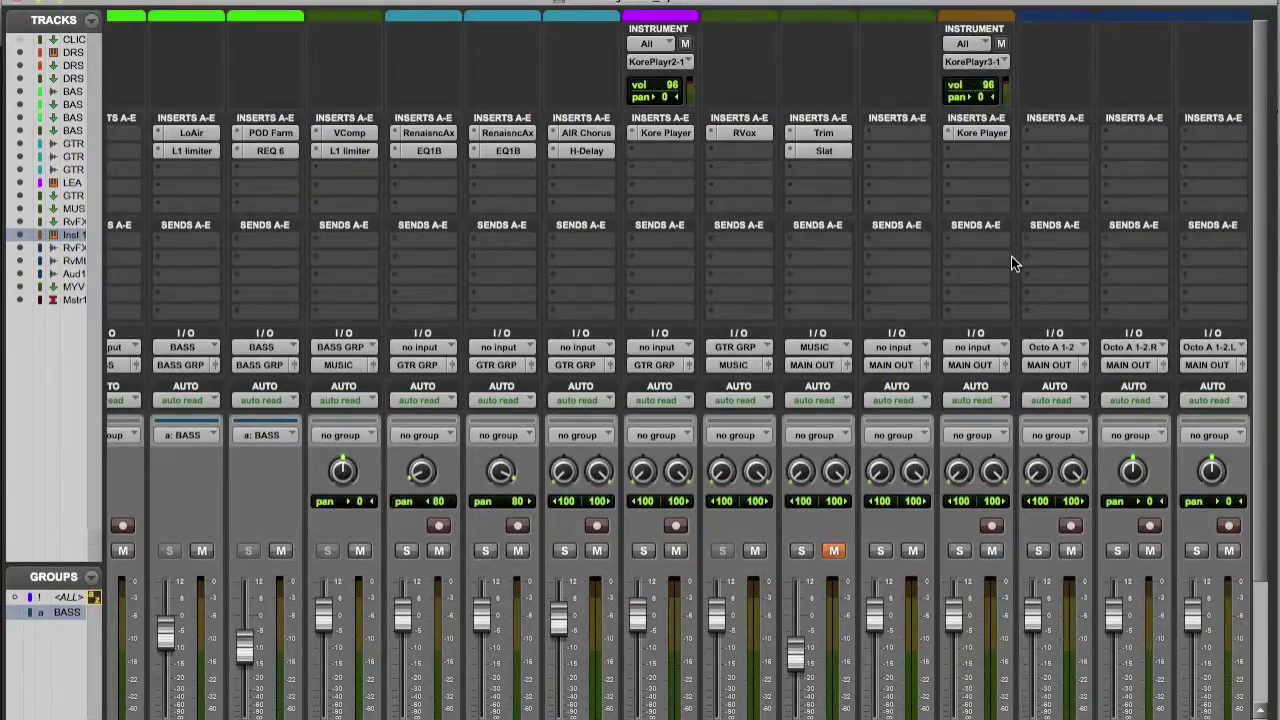
key("super+equal")
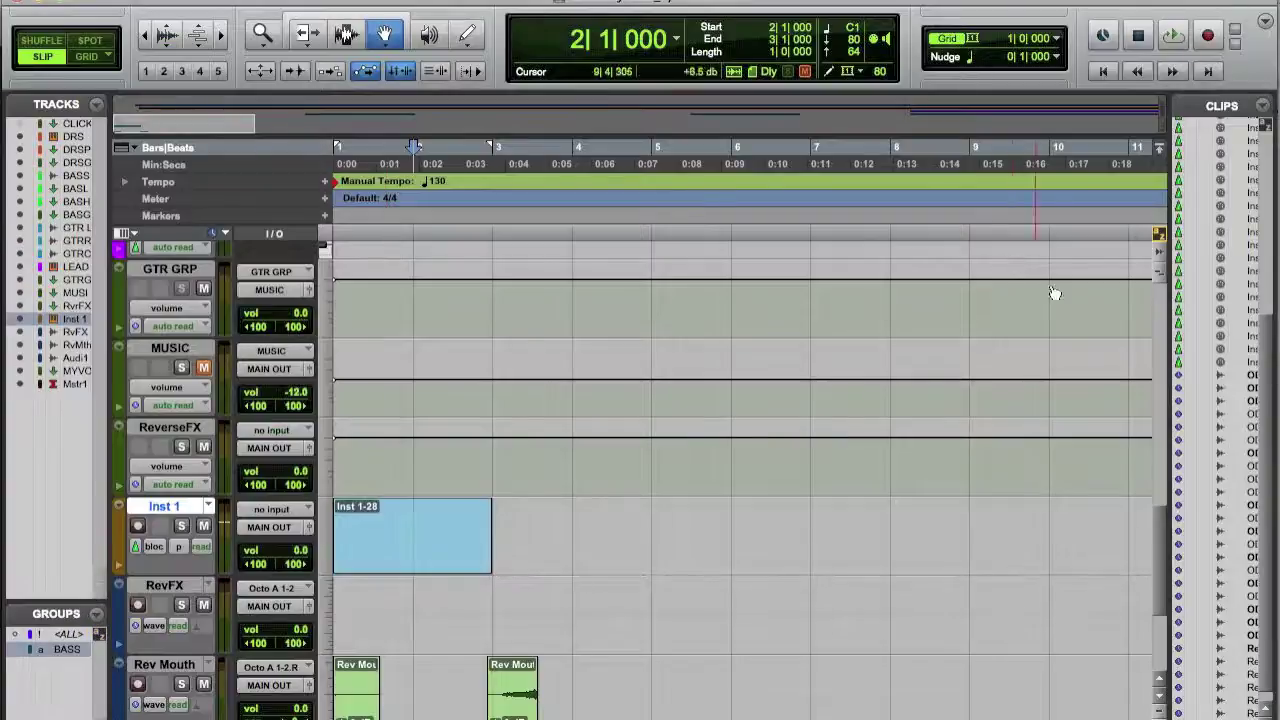
Copy Inst 1's C1 note to D1, Bb1, Db2 and Eb2 across bar 2 in the MIDI editor, audition the chord, and close the editor.
double_click(378, 525)
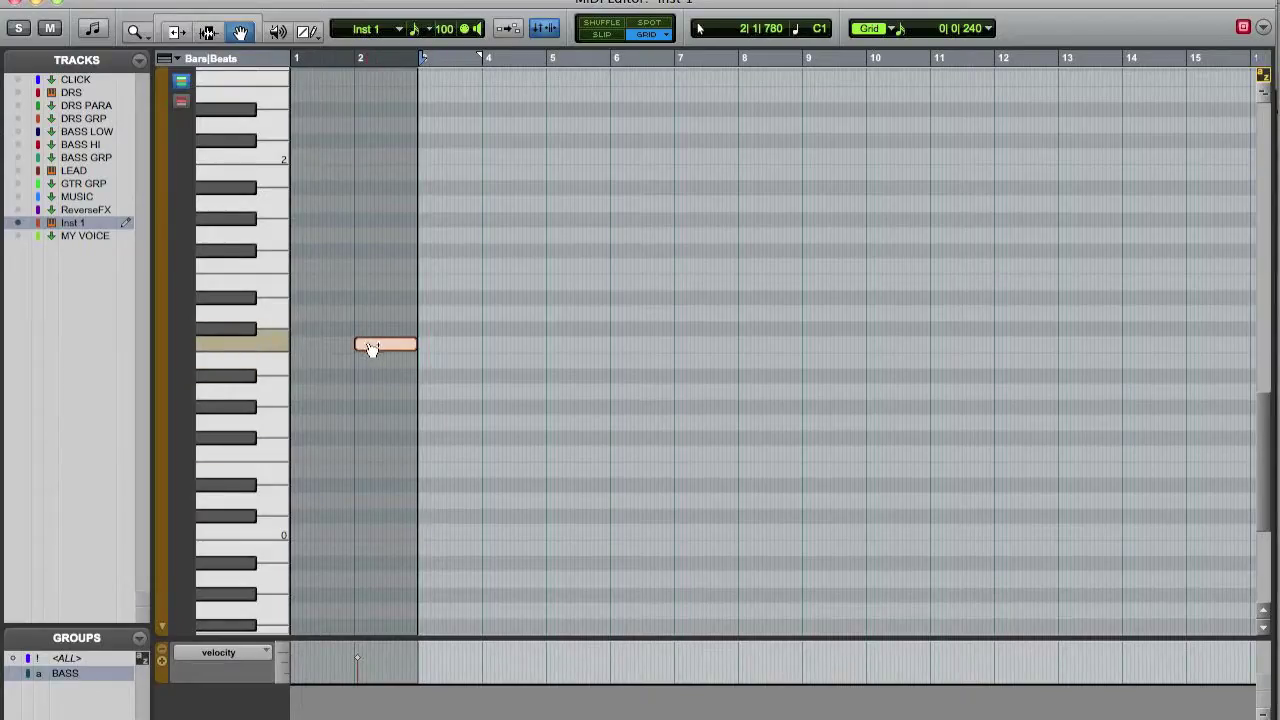
left_click_drag(371, 348, 384, 121)
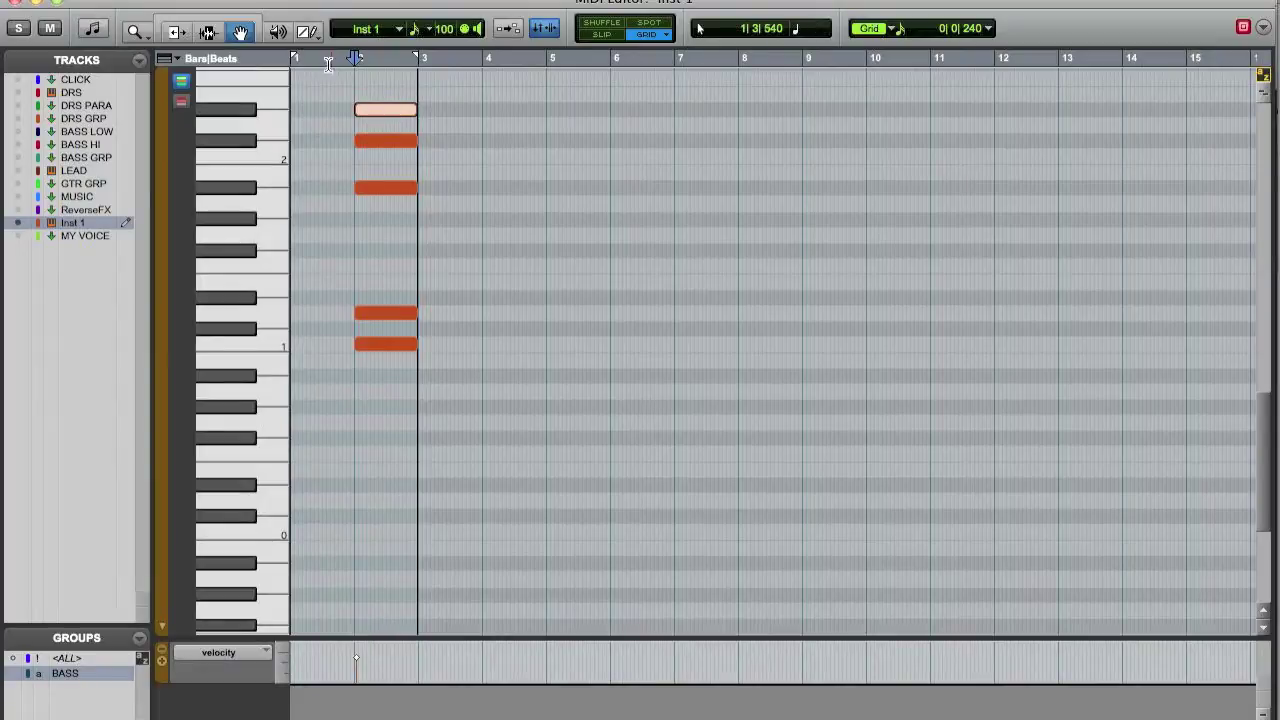
key("space")
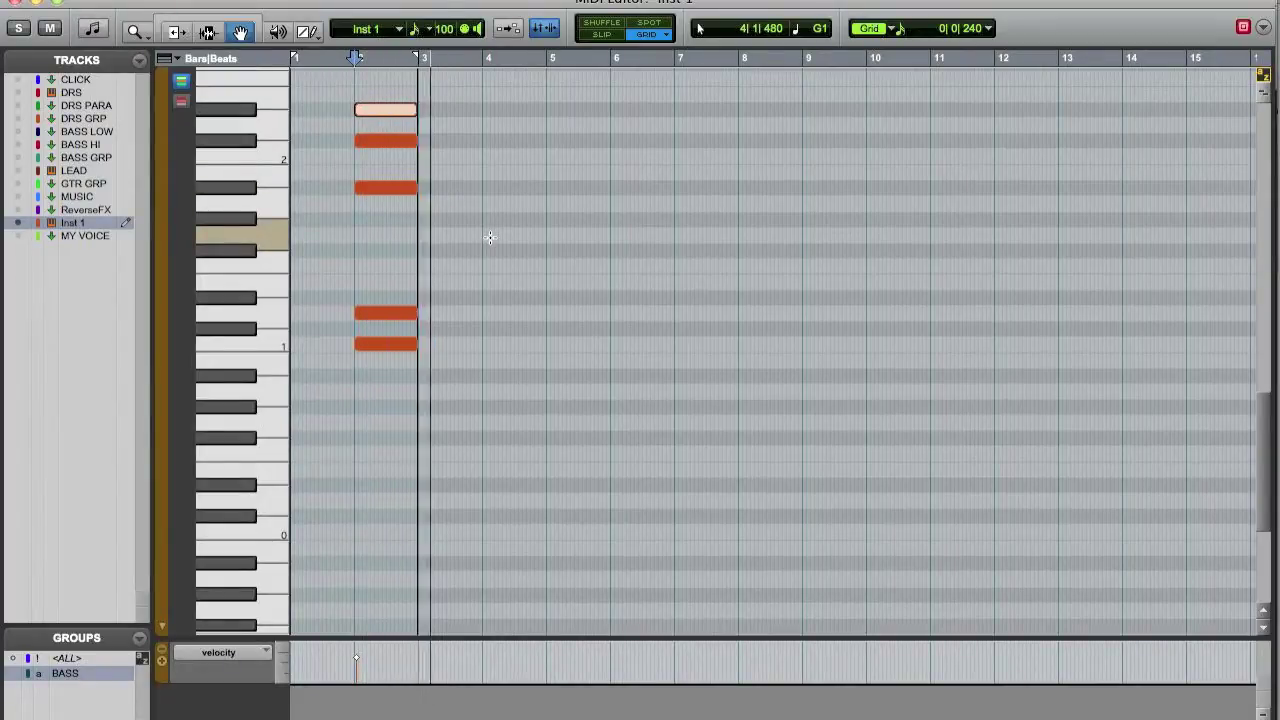
key("space")
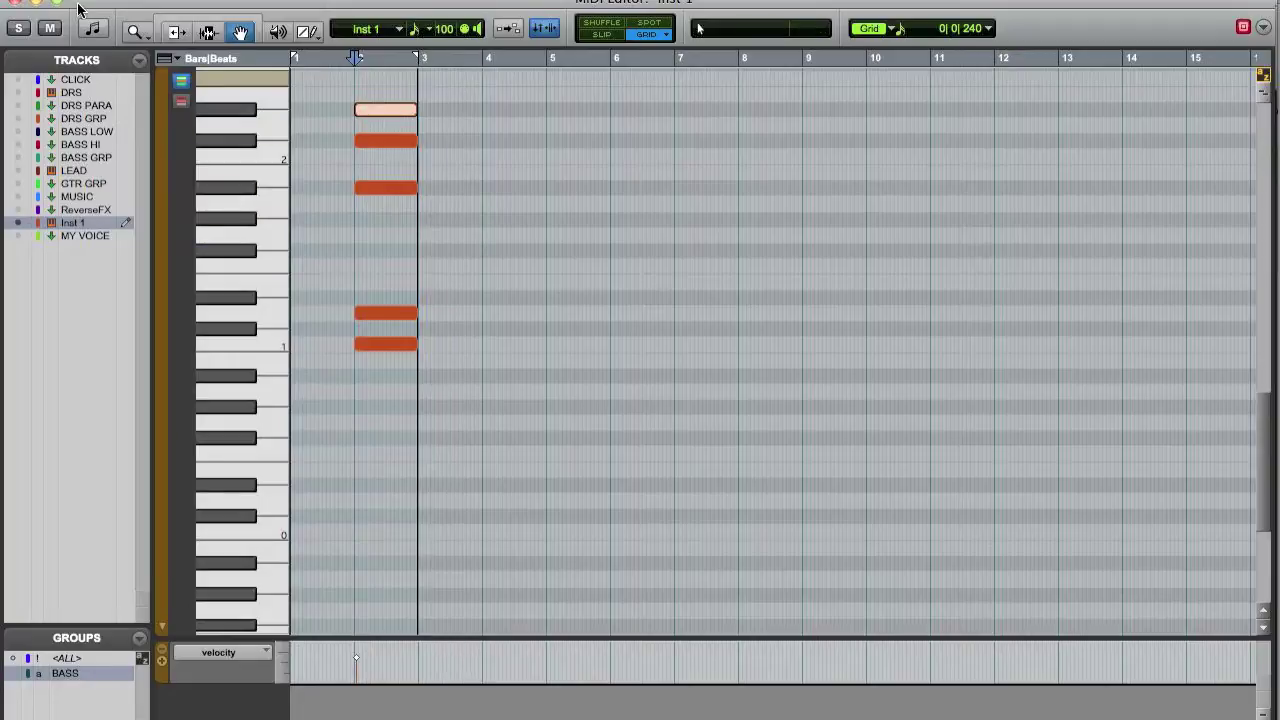
left_click(15, 2)
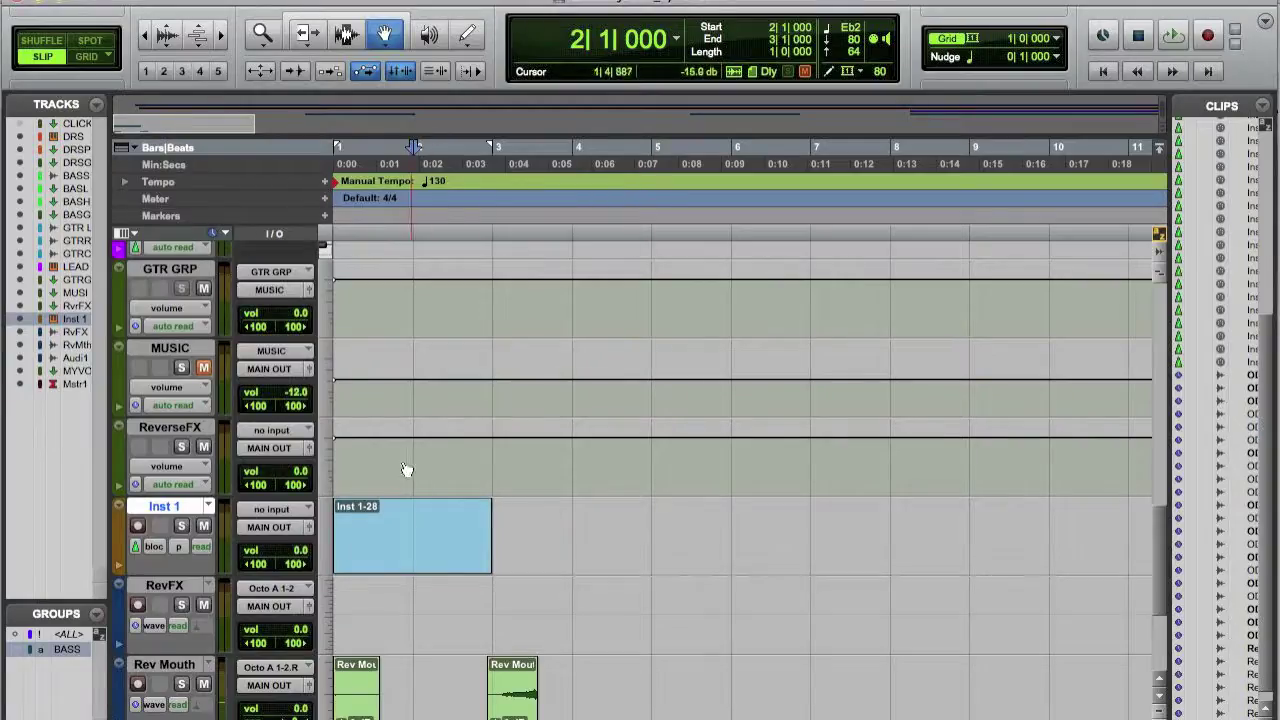
Route Inst 1's output and RevFX's input to stereo Bus 13-14 in the mixer, and return to the Edit window.
key("super+equal")
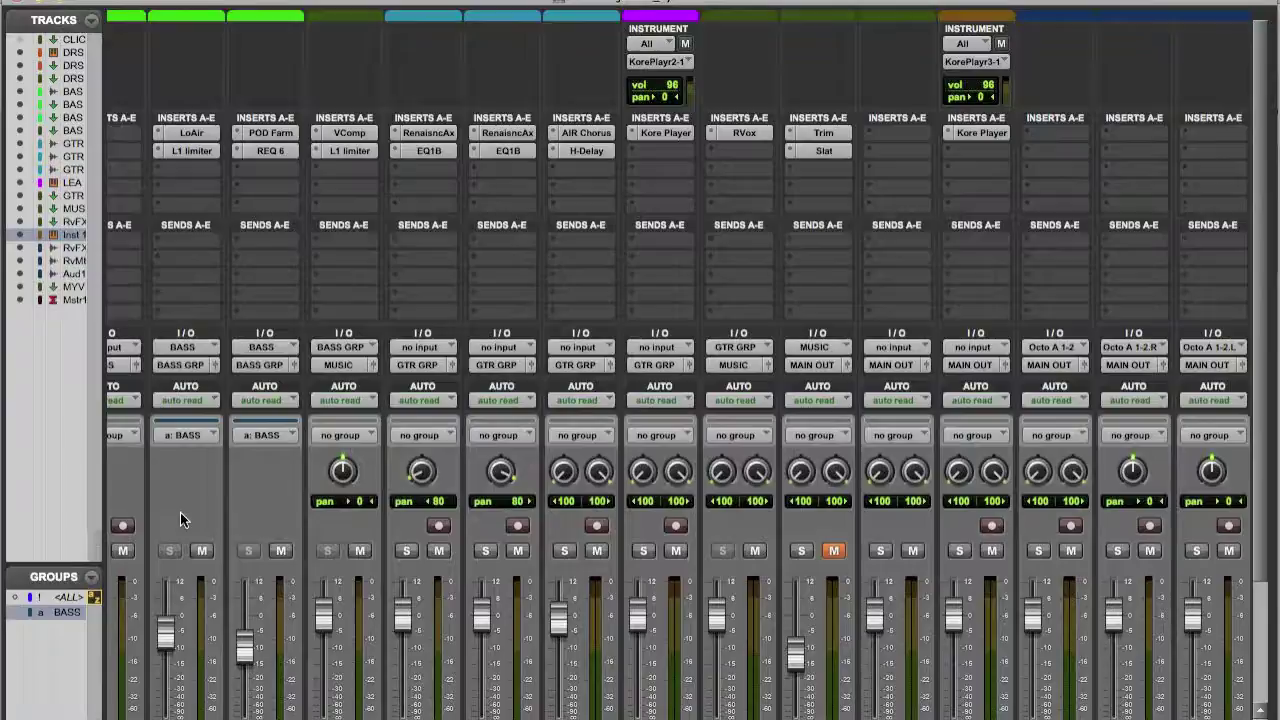
scroll(560, 628, "down", 5)
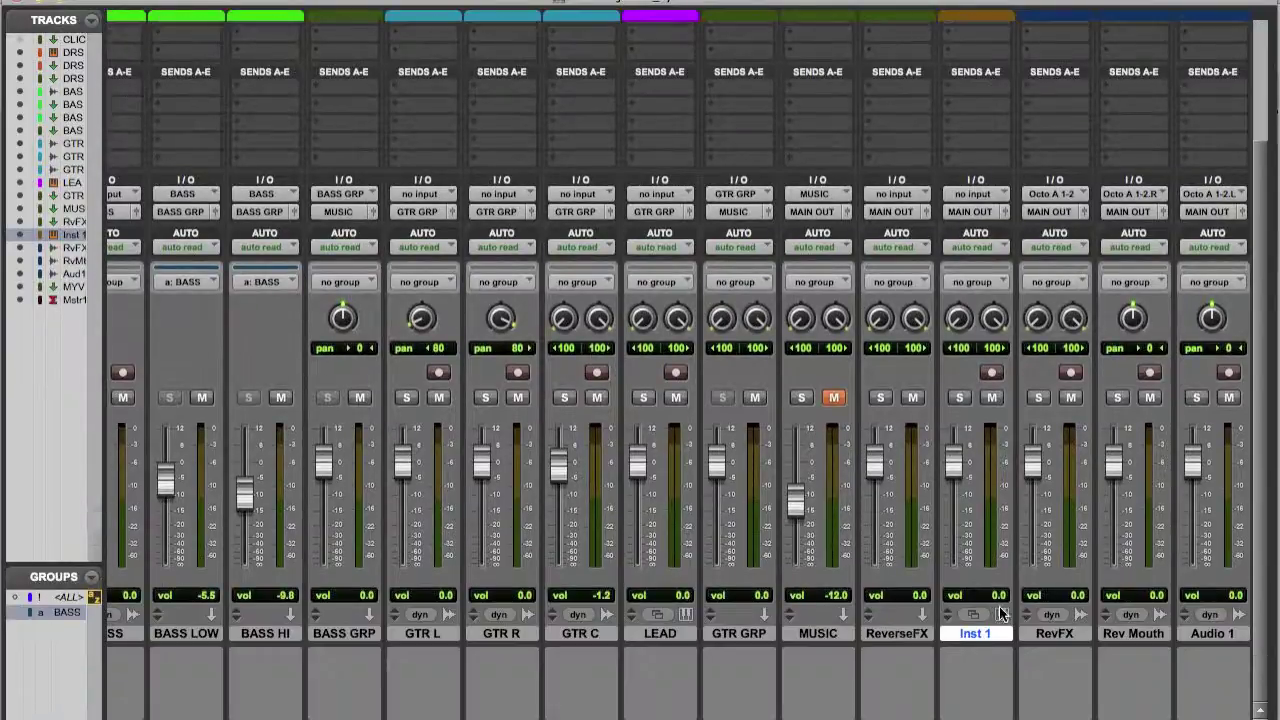
left_click(979, 211)
mouse_move(986, 228)
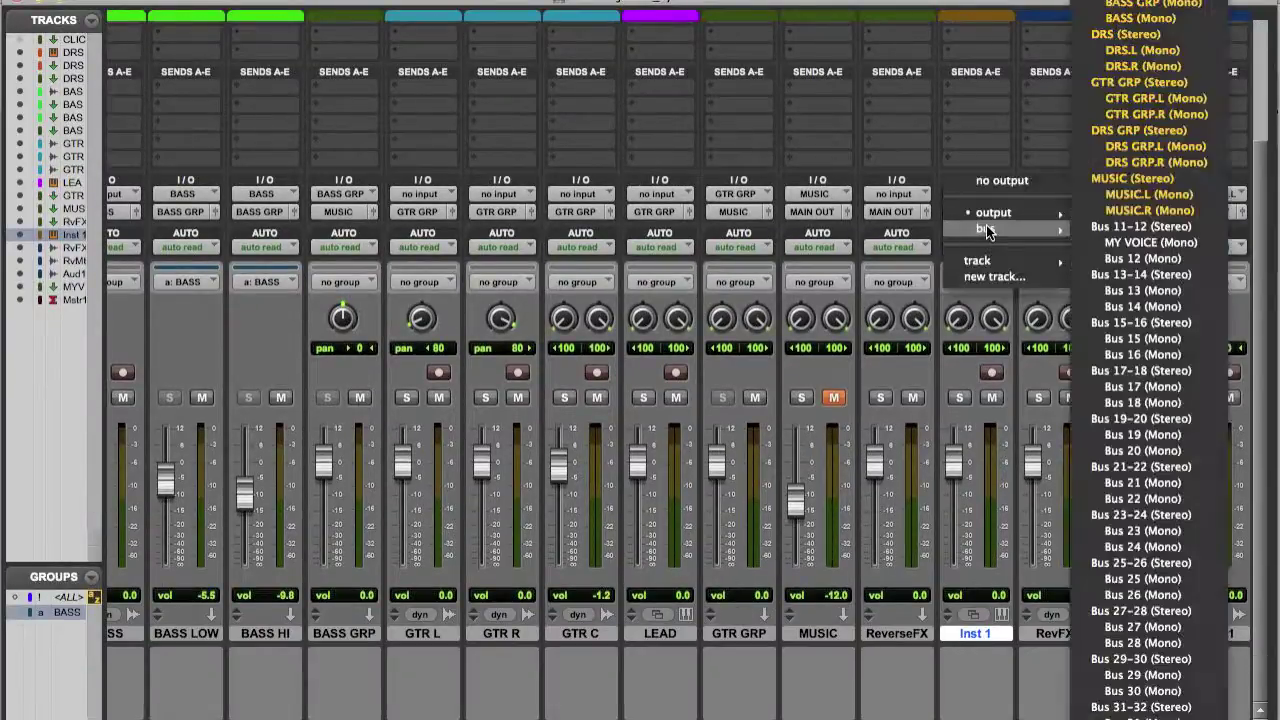
left_click(1157, 274)
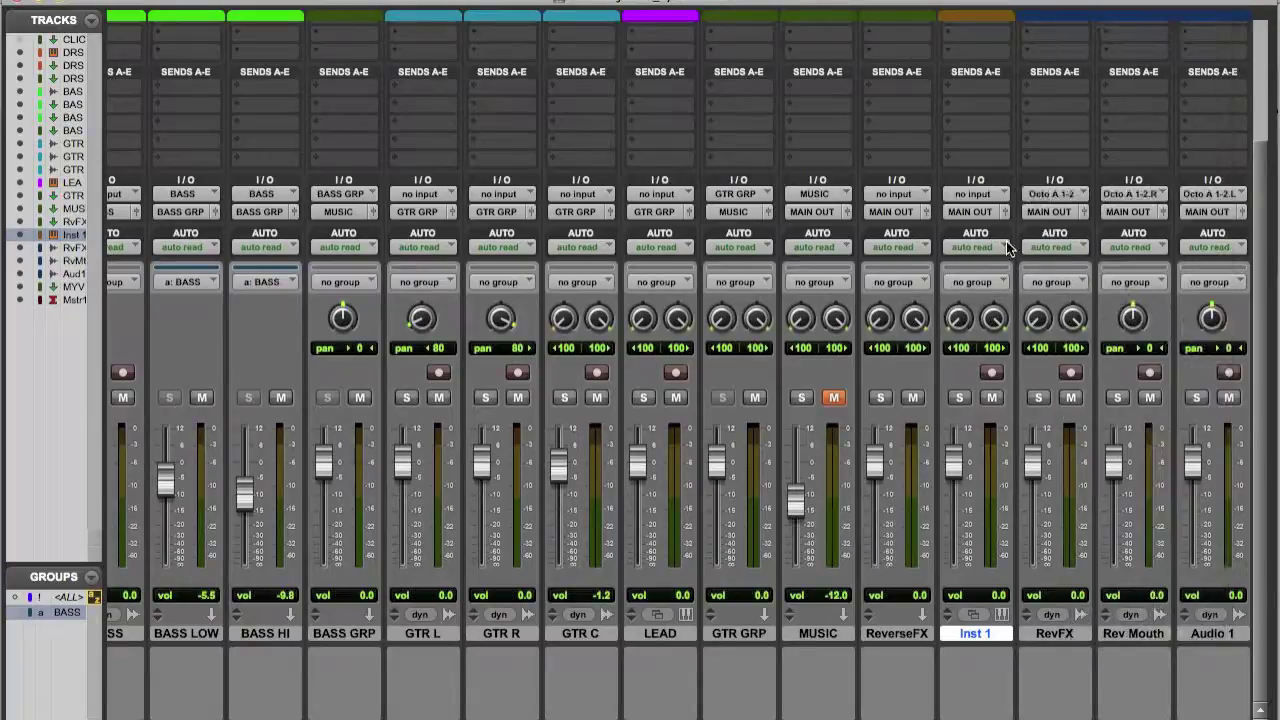
left_click(1055, 194)
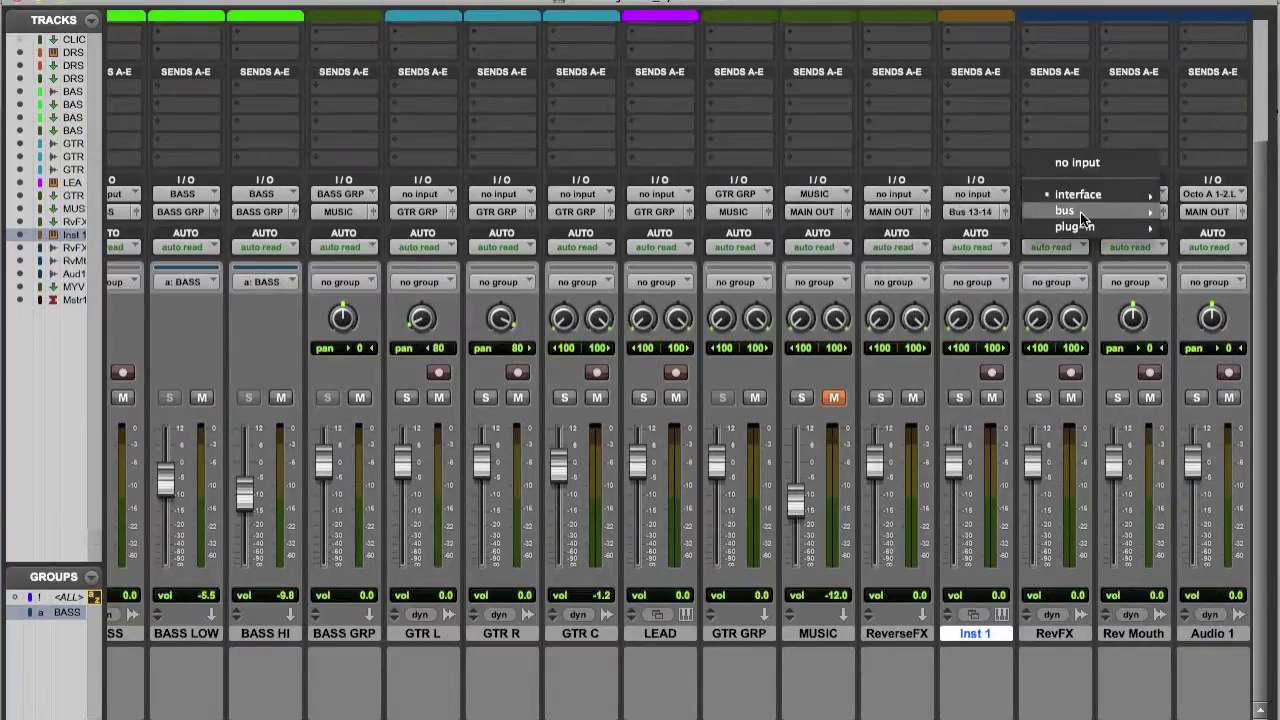
mouse_move(1080, 212)
left_click(955, 306)
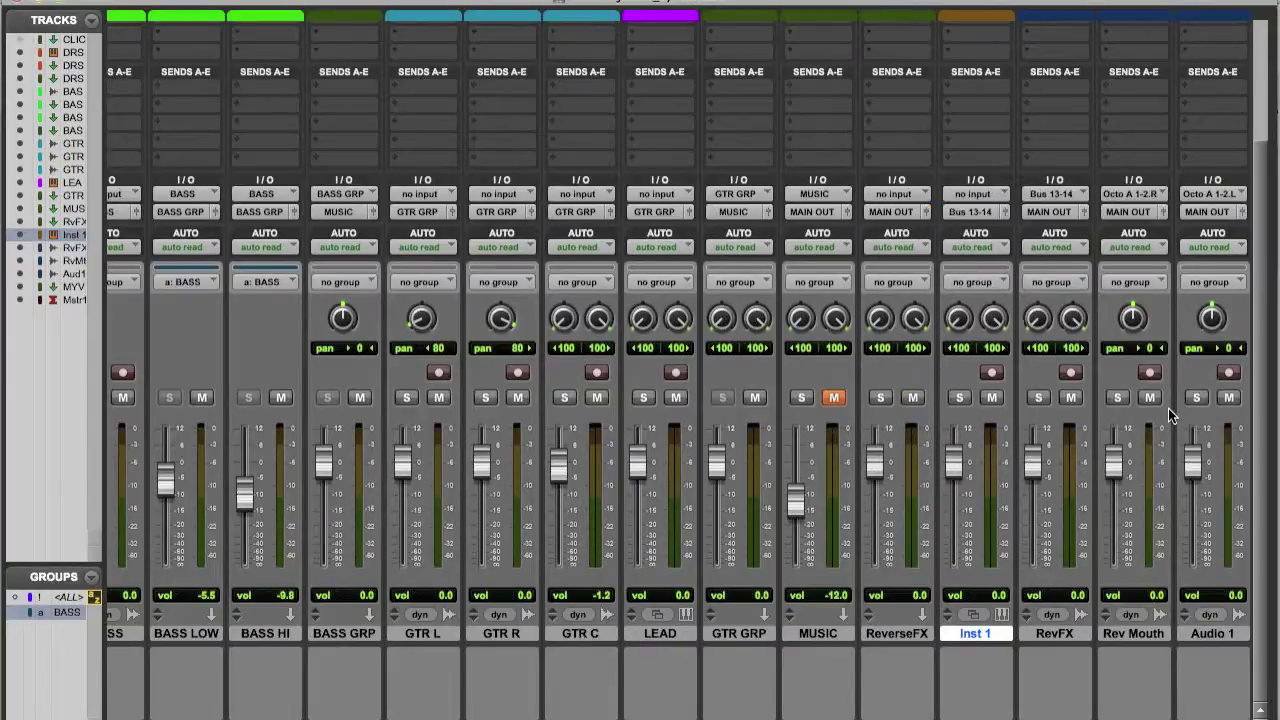
key("super+=")
Switch the Inst 1 track to clips view and trim the start of its MIDI clip to 1|4|863, just before the chord.
scroll(914, 423, "down", 5)
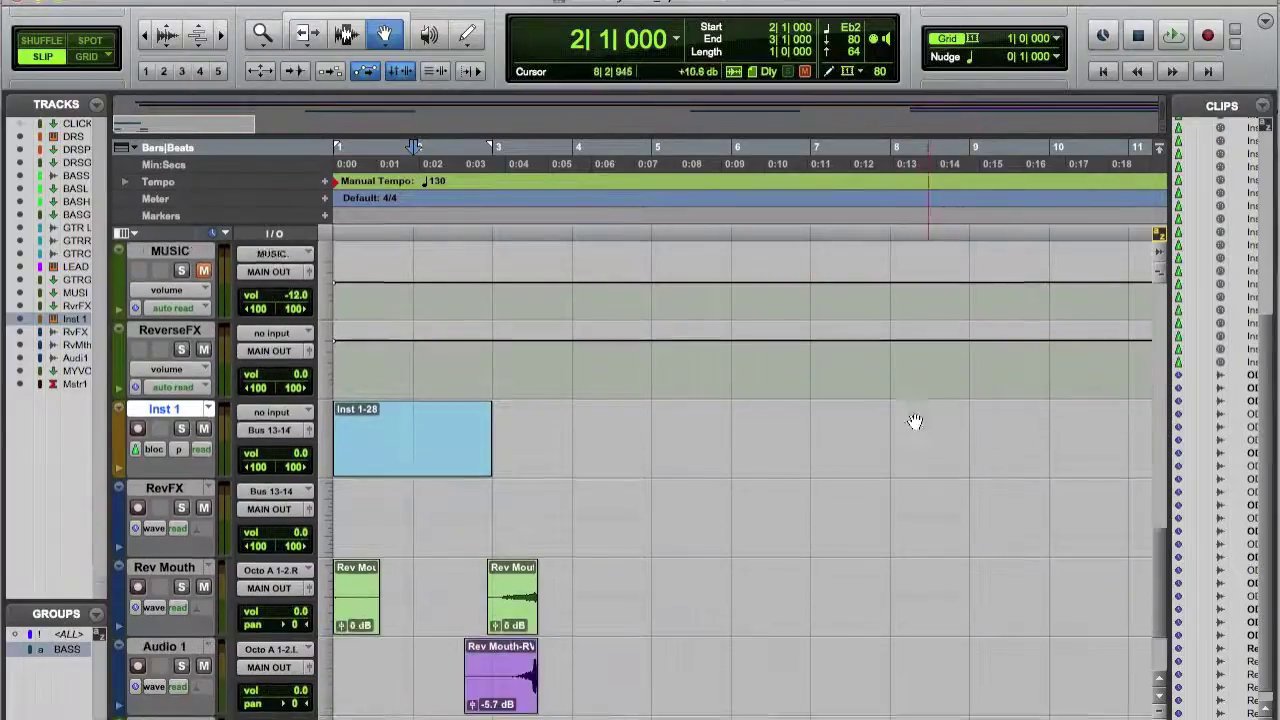
left_click(378, 322)
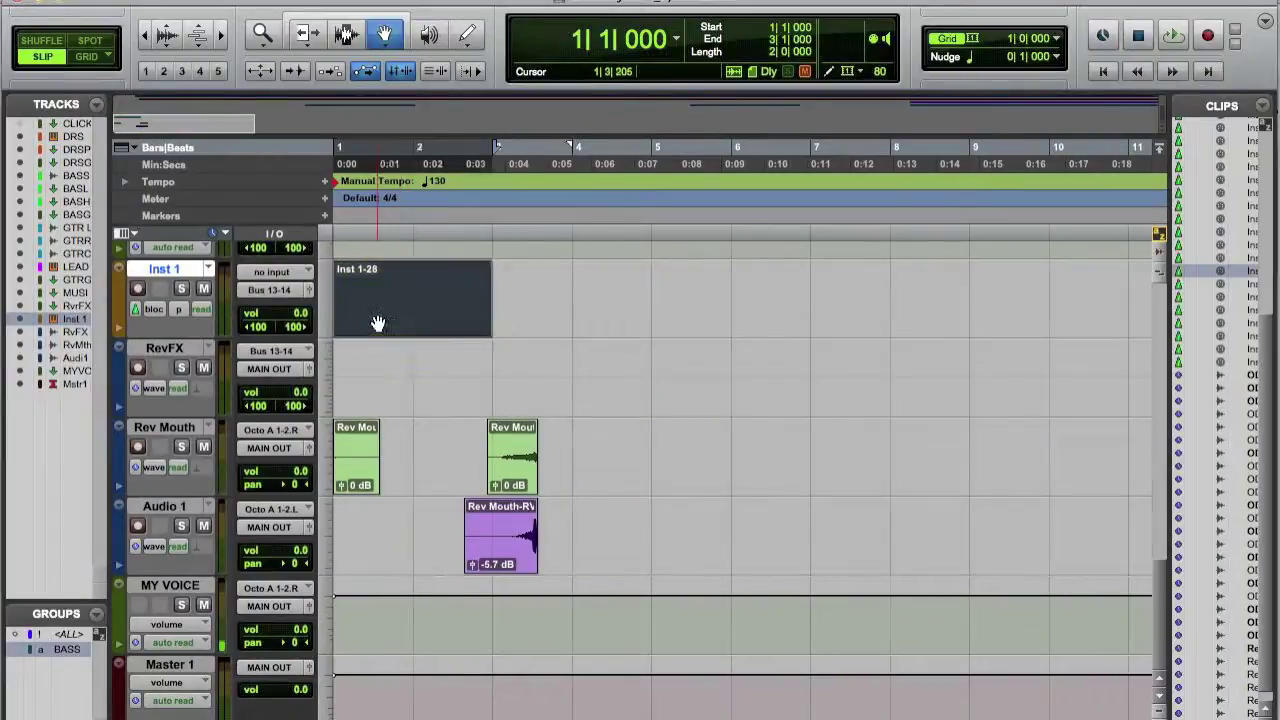
key("t")
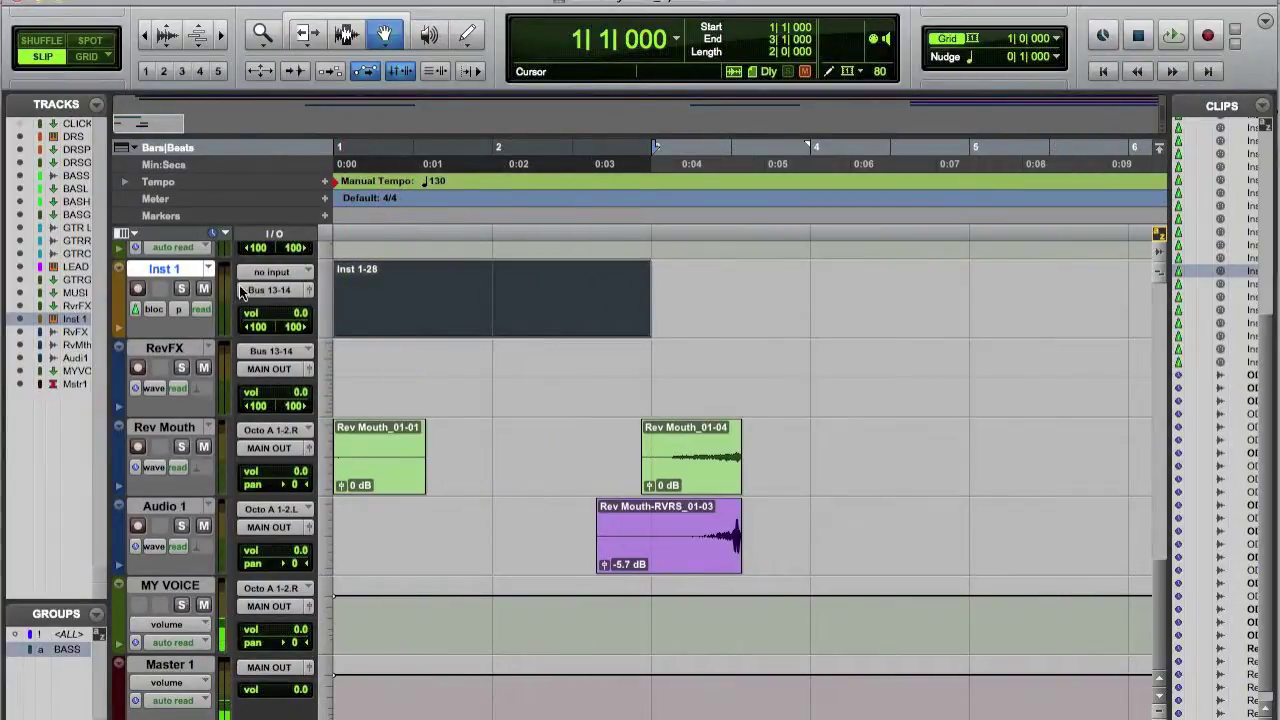
left_click(170, 308)
left_click(197, 322)
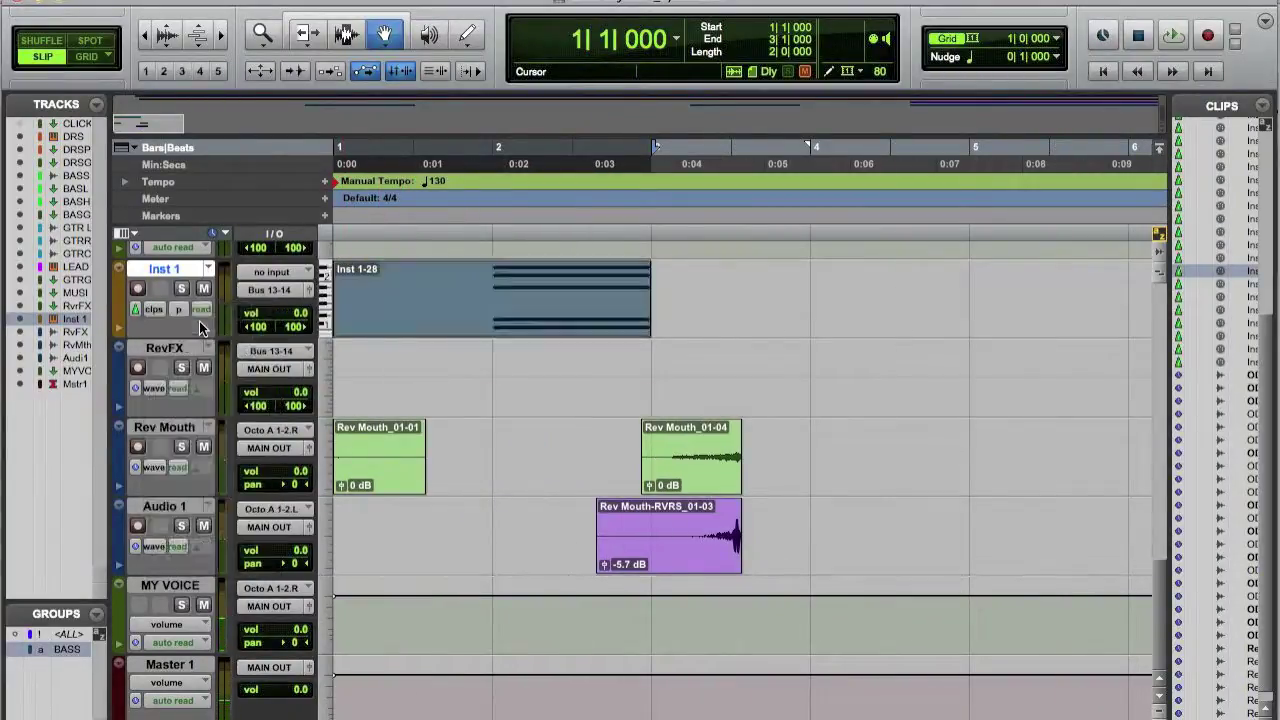
left_click(319, 36)
left_click_drag(341, 301, 489, 298)
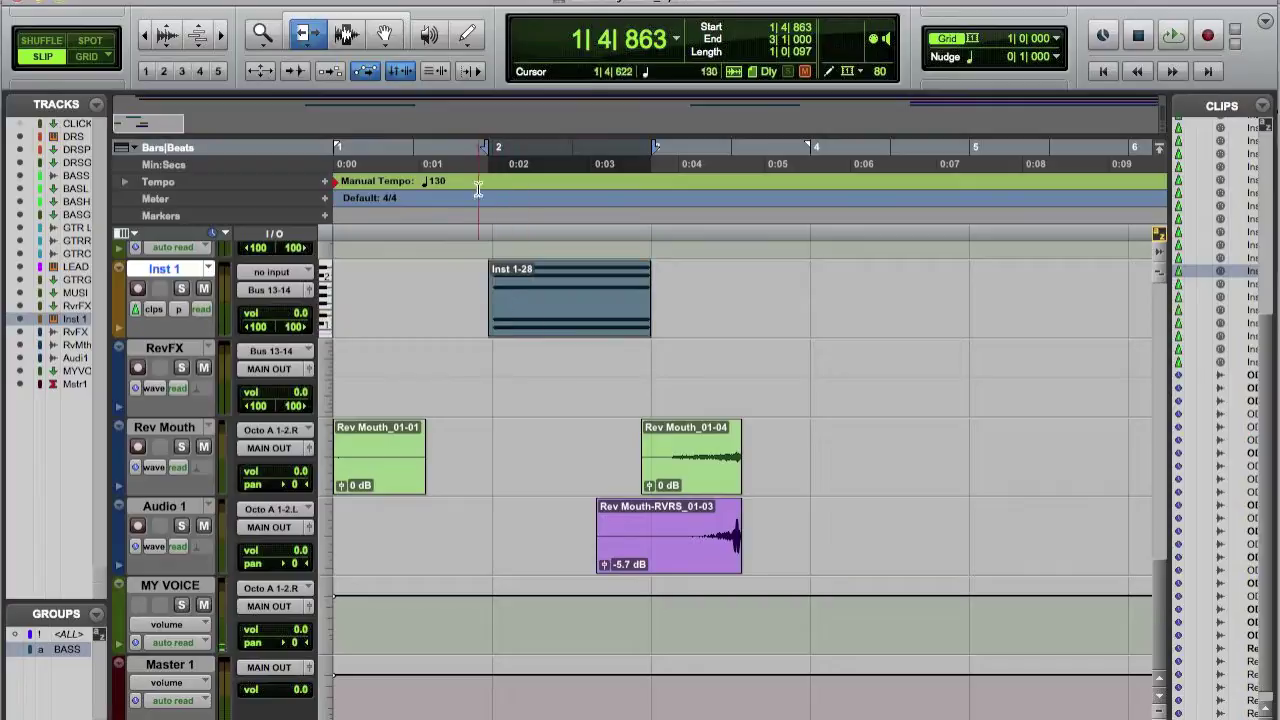
Mute Rev Mouth and Audio 1, arm RevFX, and record the instrument onto RevFX over the range 1|4|694 to 3|4|041.
left_click(345, 33)
left_click_drag(482, 365, 771, 365)
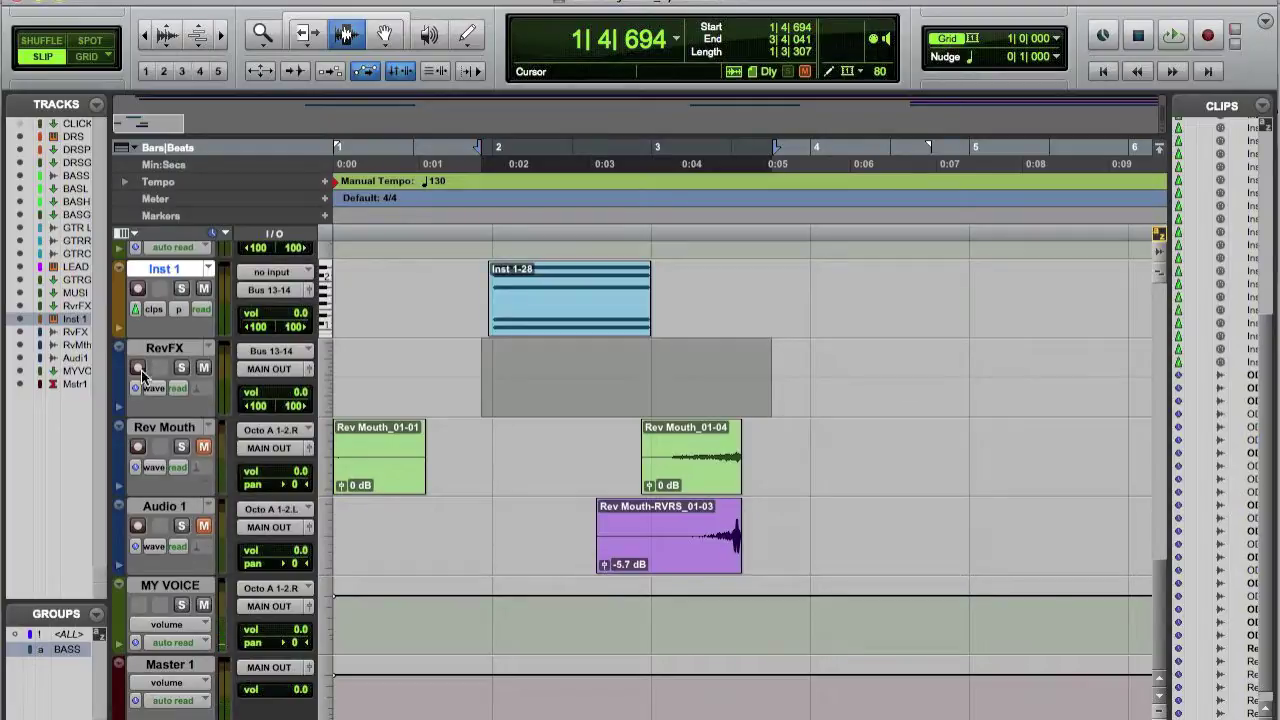
key("super+space")
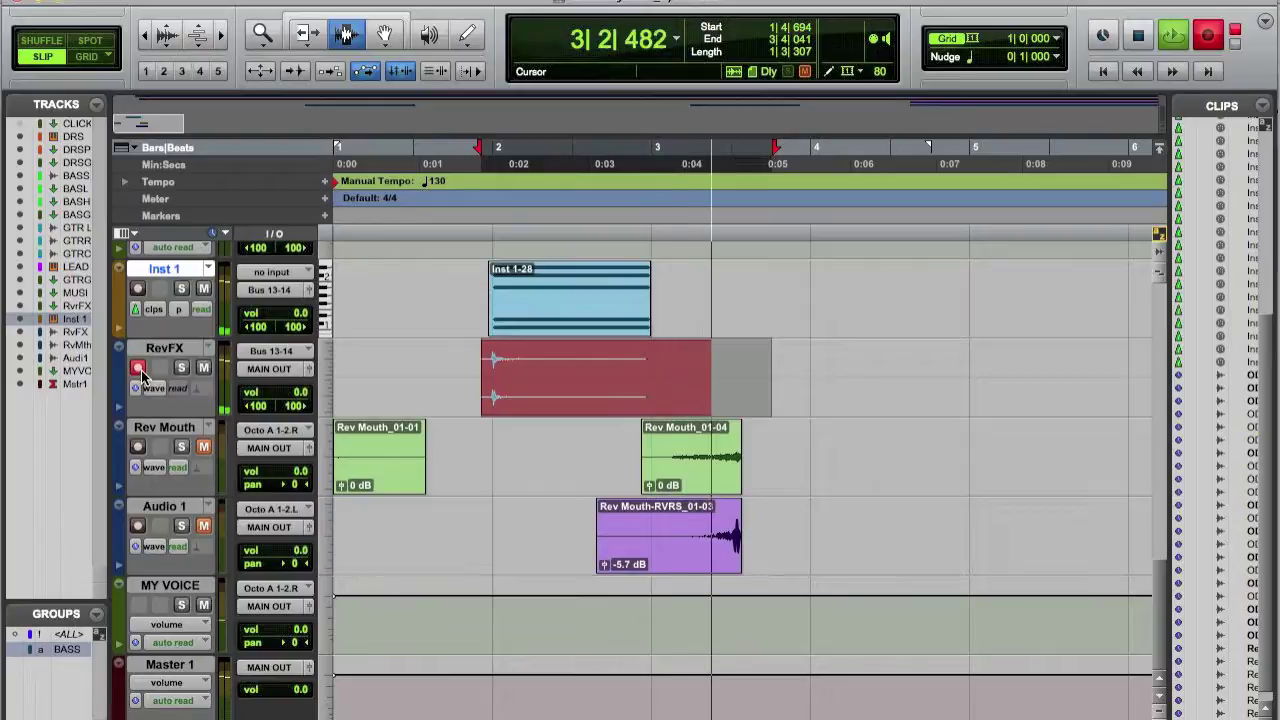
key("space")
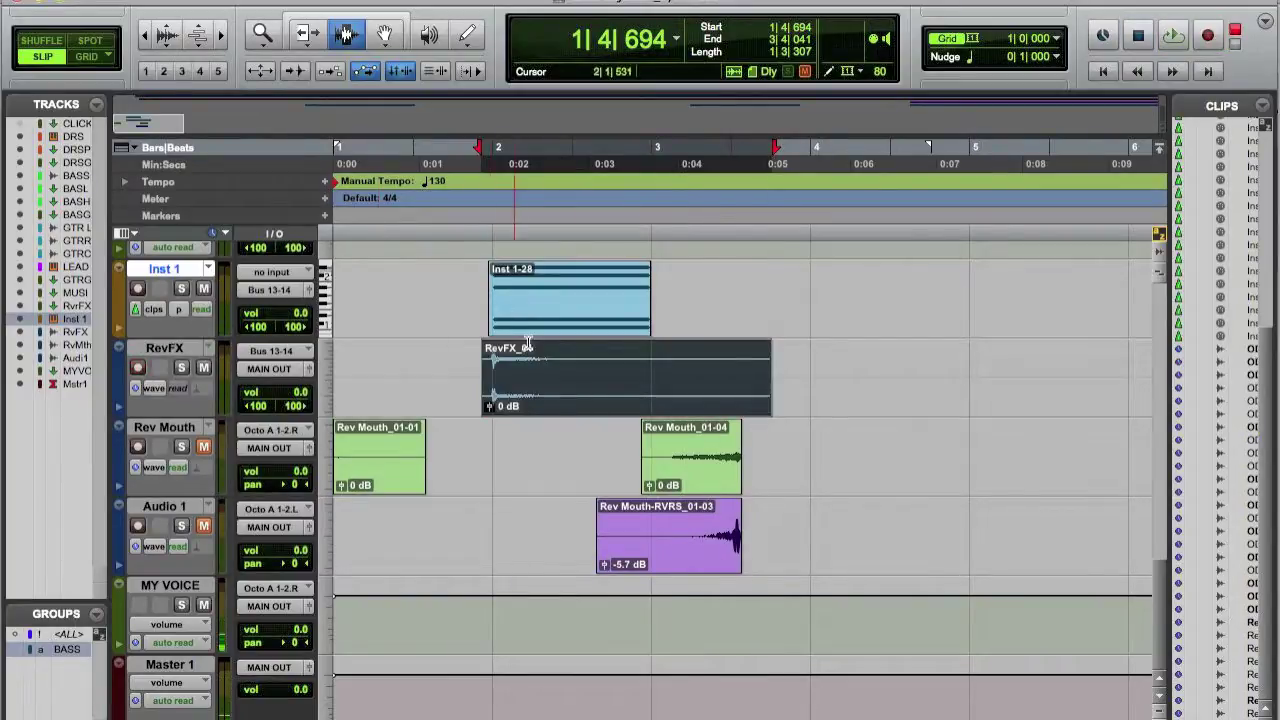
Render the AudioSuite Reverse process on the recorded RevFX clip and close the plug-in window.
left_click(462, 1)
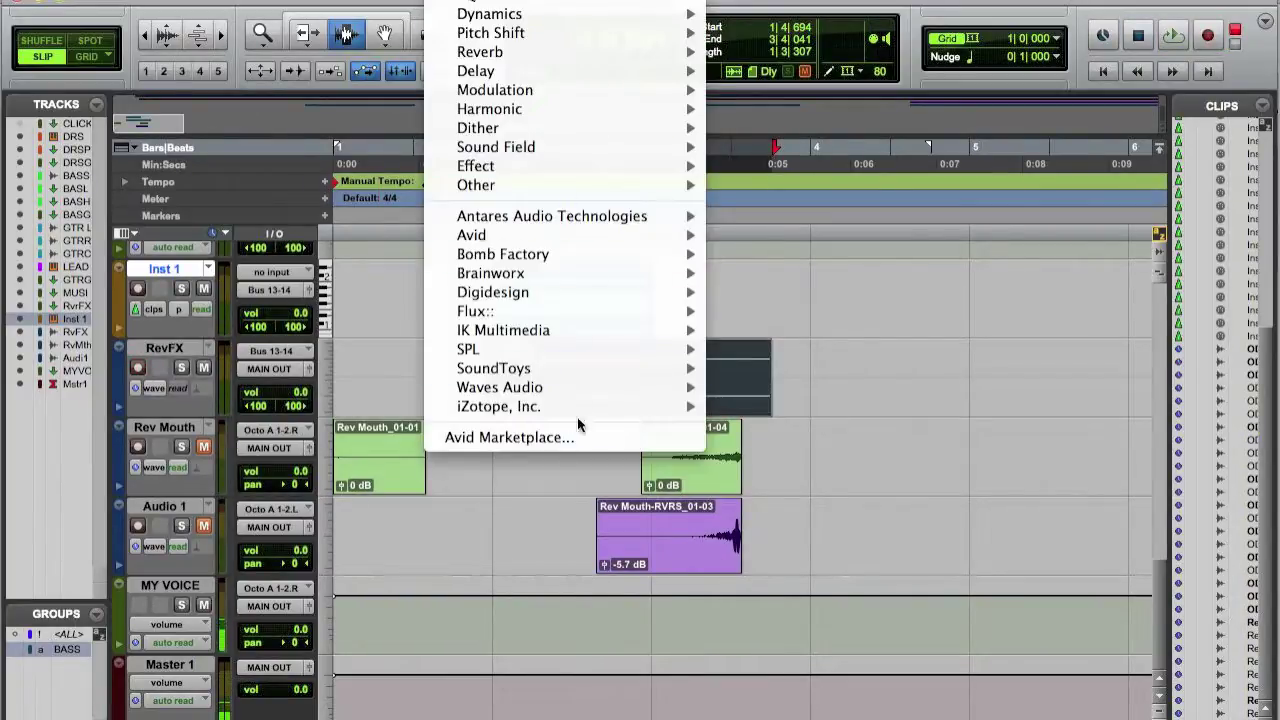
mouse_move(636, 187)
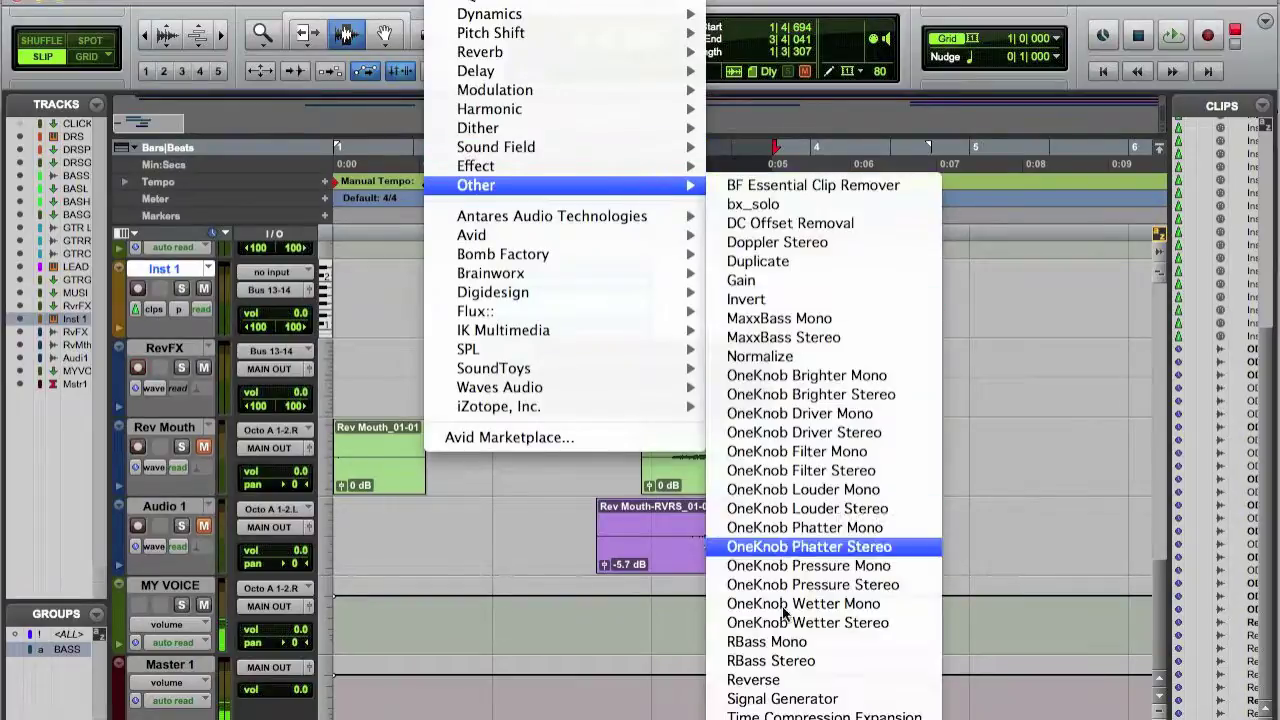
left_click(770, 680)
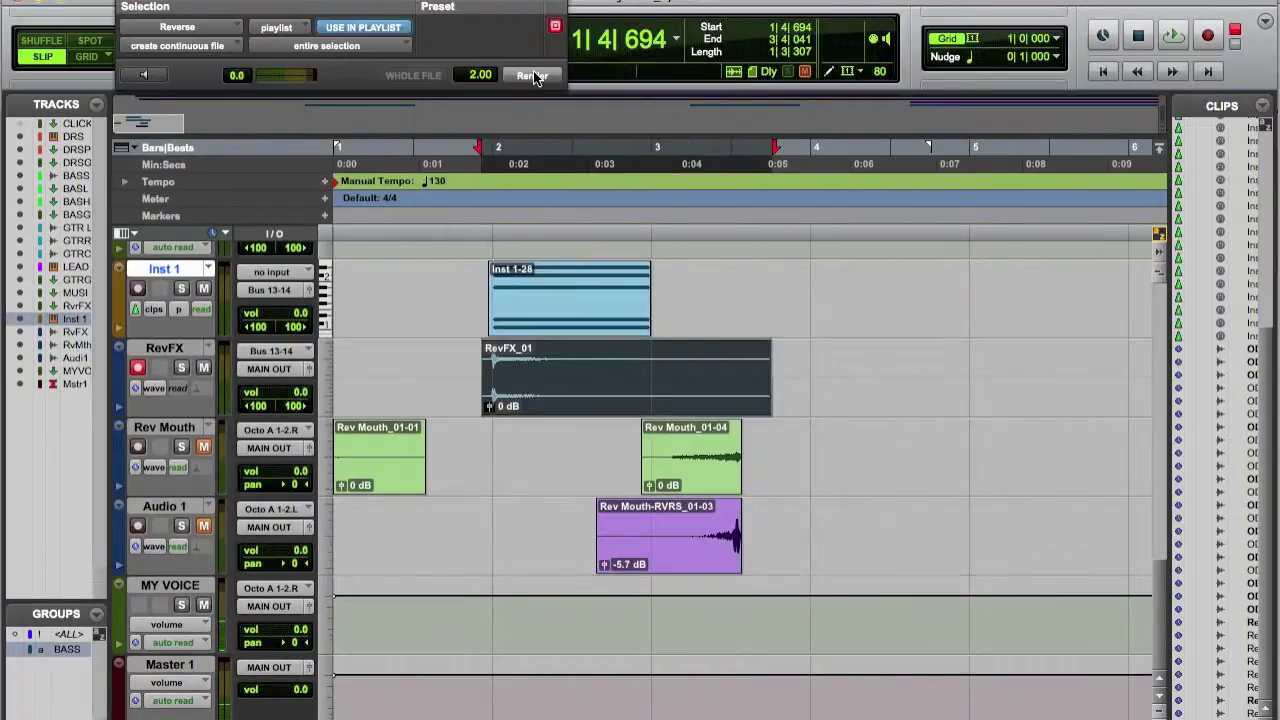
left_click(533, 76)
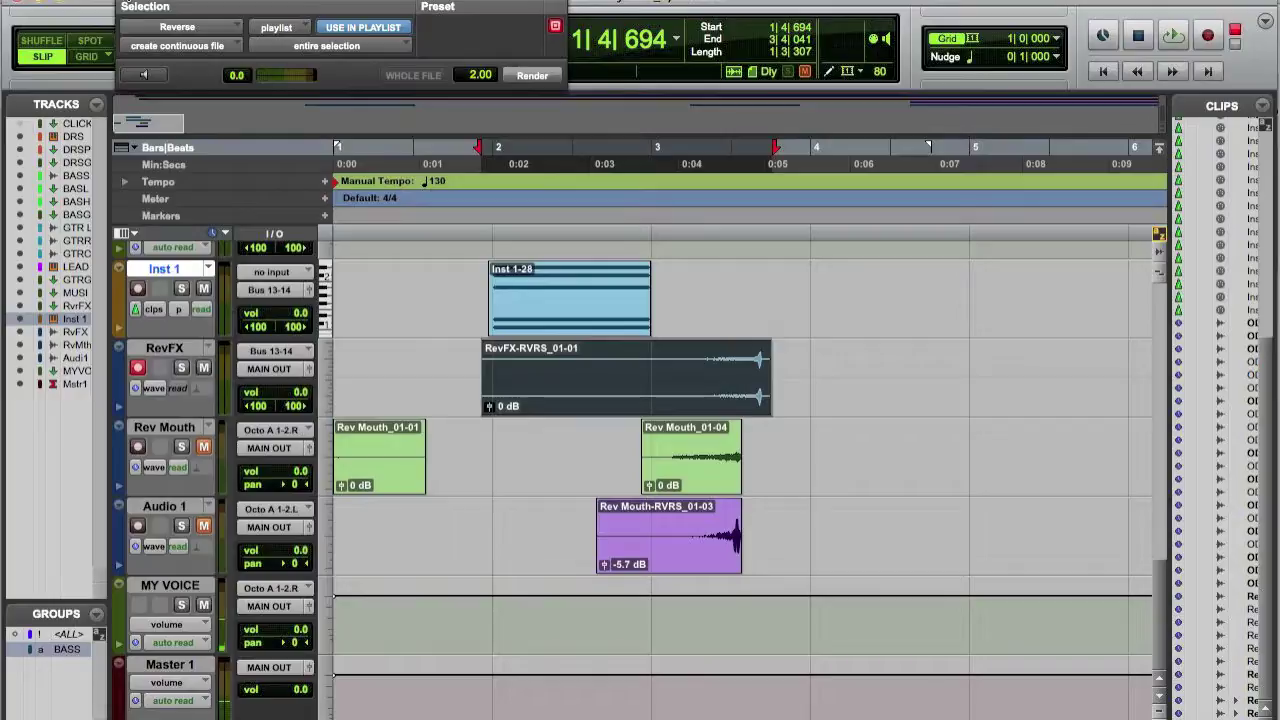
left_click(125, 2)
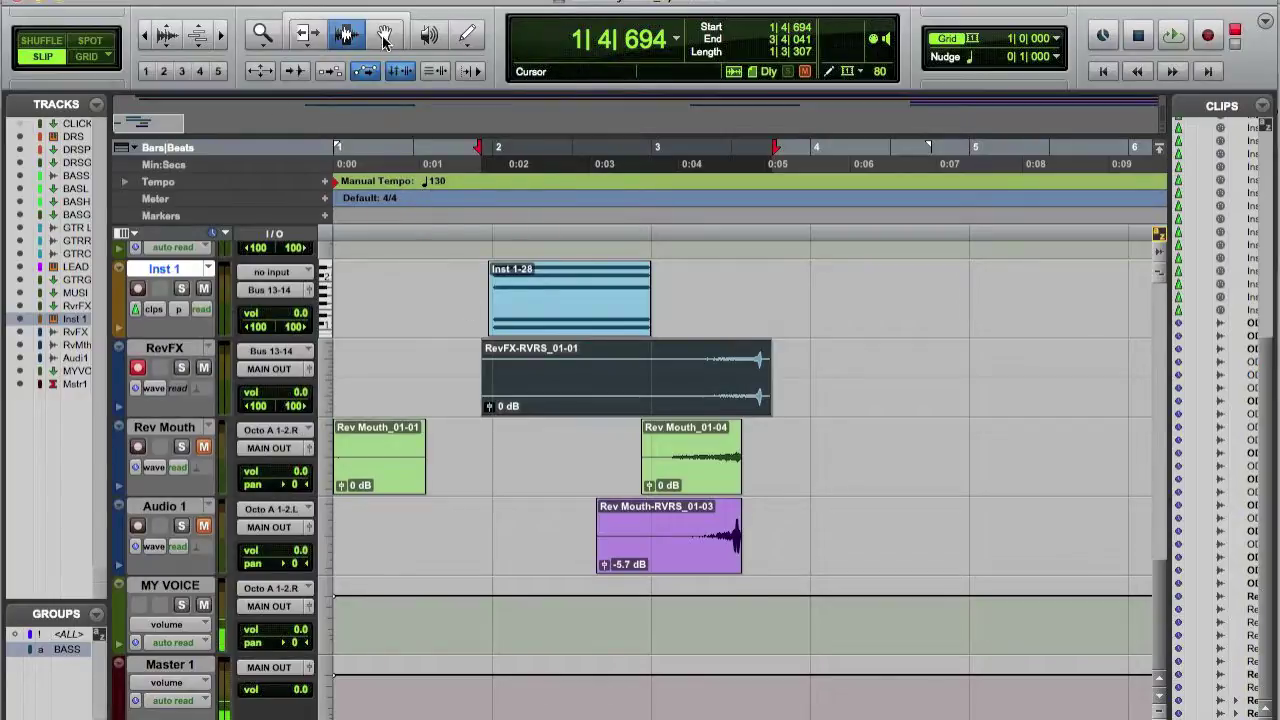
Move the reversed RevFX clip to start at 1|4|066, unmute Rev Mouth and Audio 1, and play all layers from 1|2|899.
left_click(385, 38)
left_click_drag(705, 388, 680, 387)
left_click(350, 37)
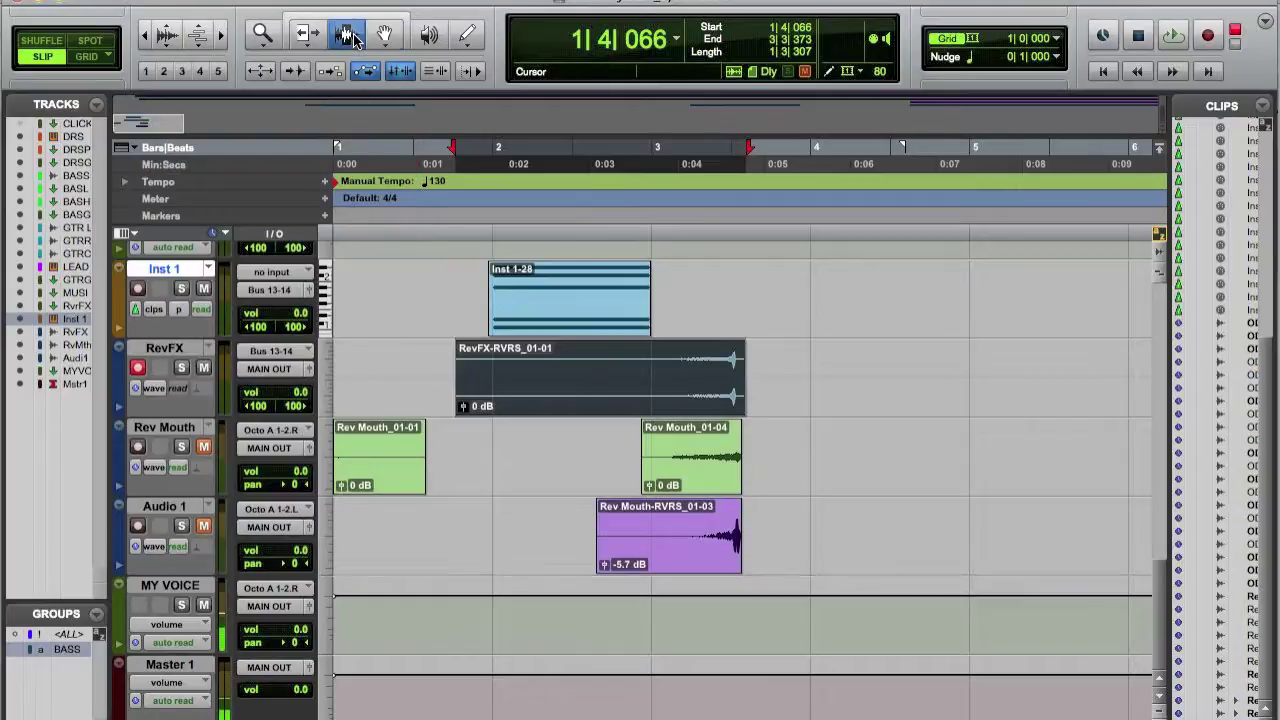
left_click(410, 377)
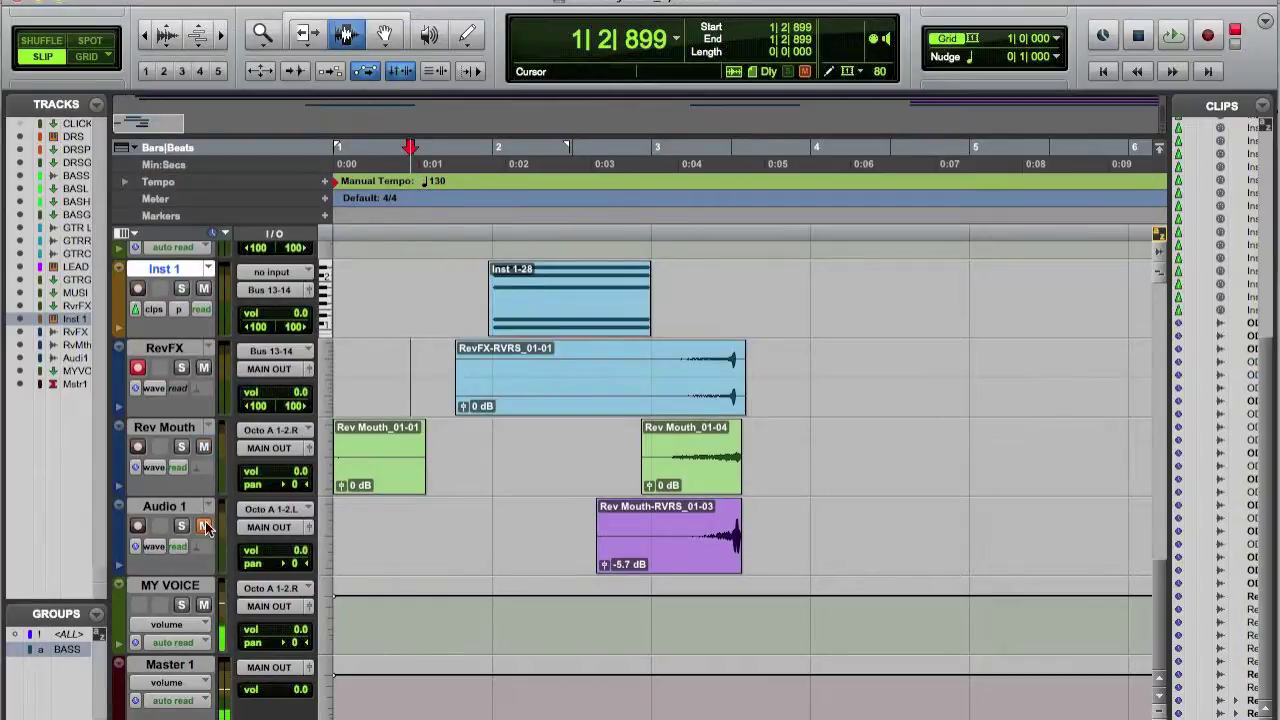
key("space")
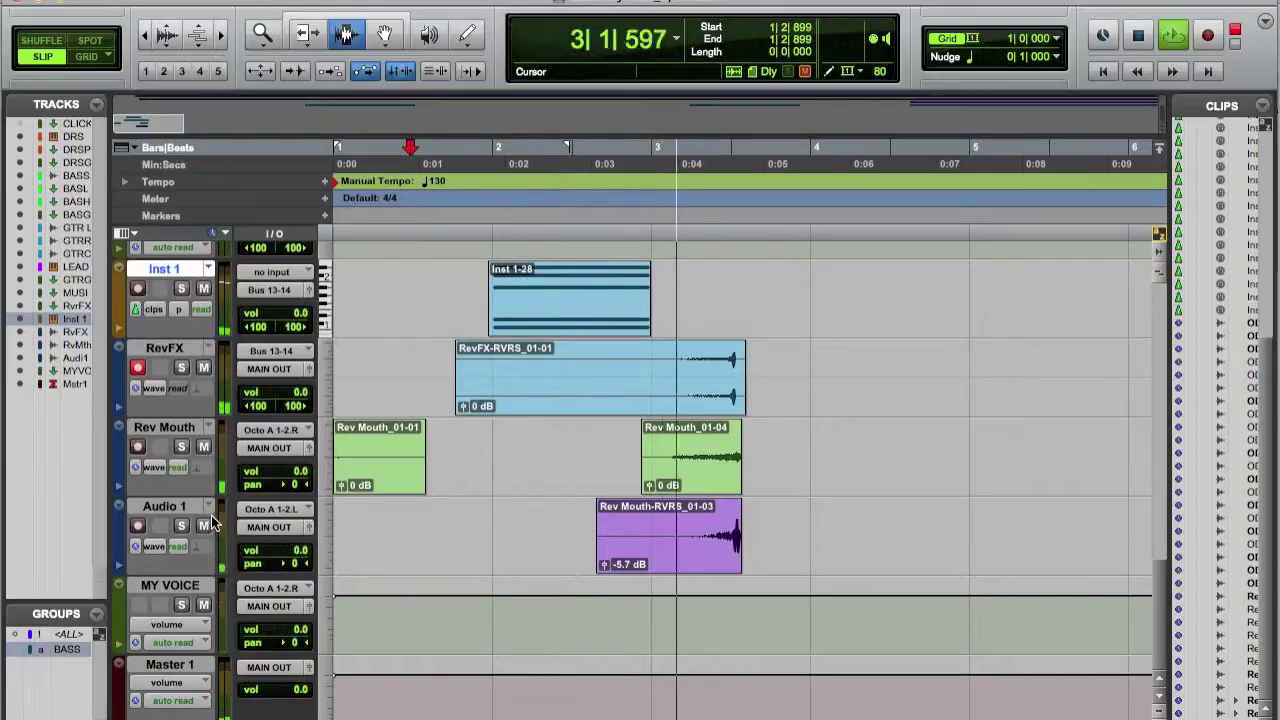
key("space")
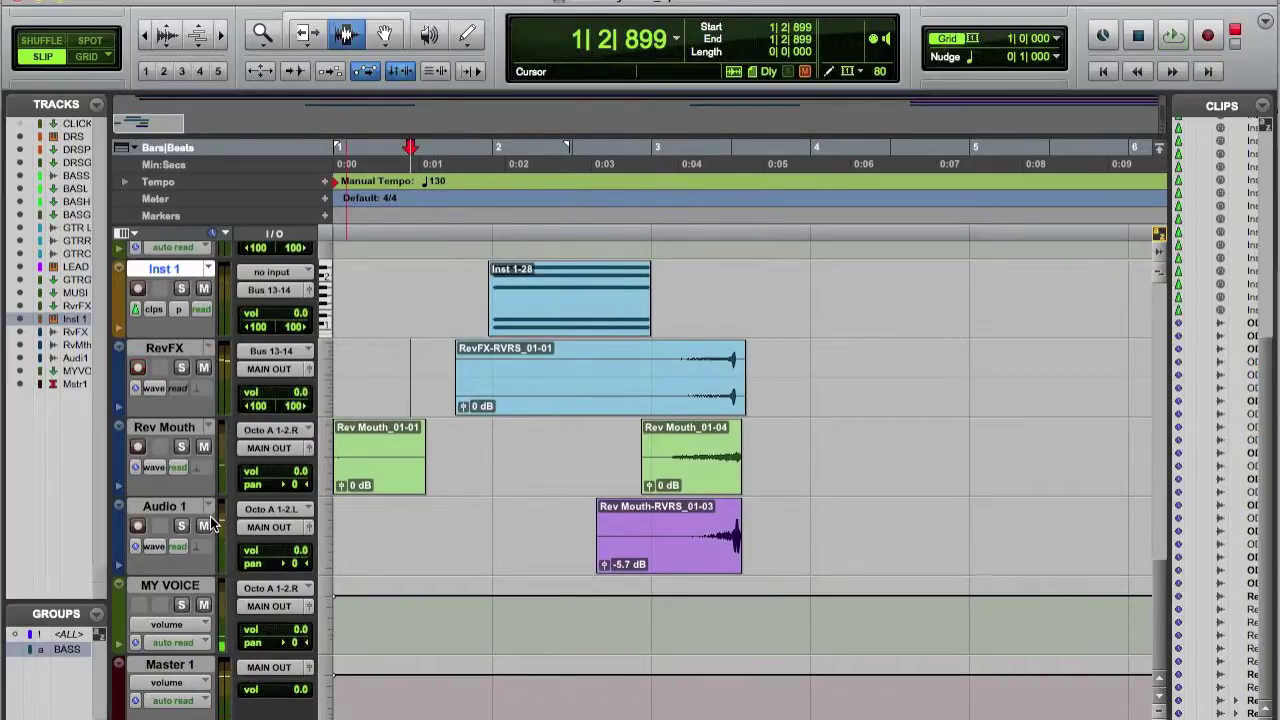
Add a memory location marker at 15|1|333, at the start of the first LEAD clip.
key("r")
key("r")
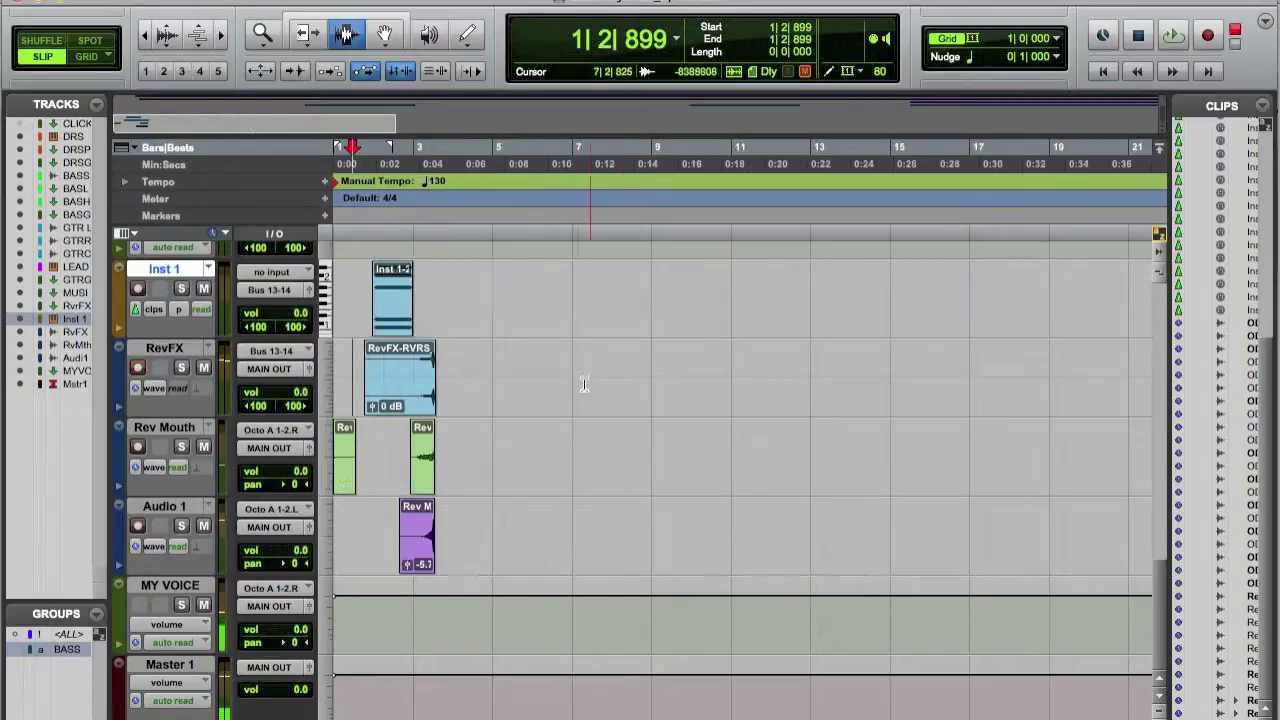
scroll(593, 465, "up", 4)
scroll(593, 465, "up", 7)
key("r")
key("r")
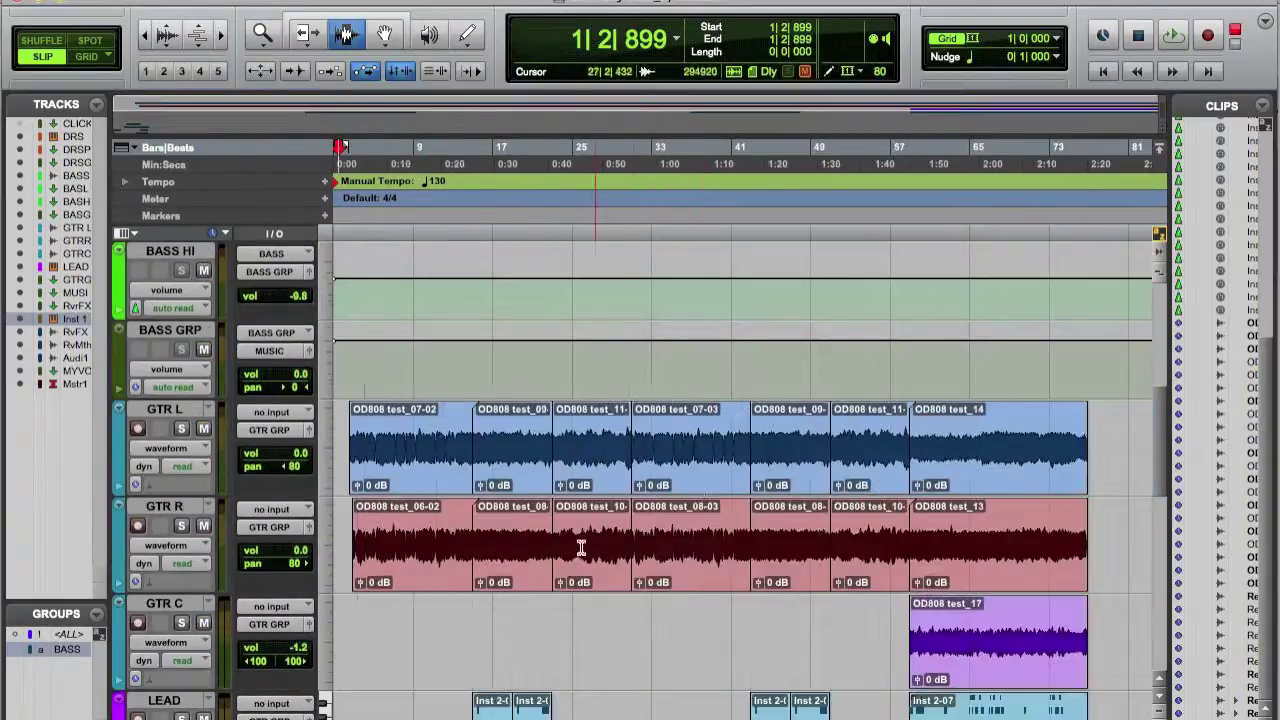
scroll(495, 505, "up", 1)
scroll(480, 500, "down", 6)
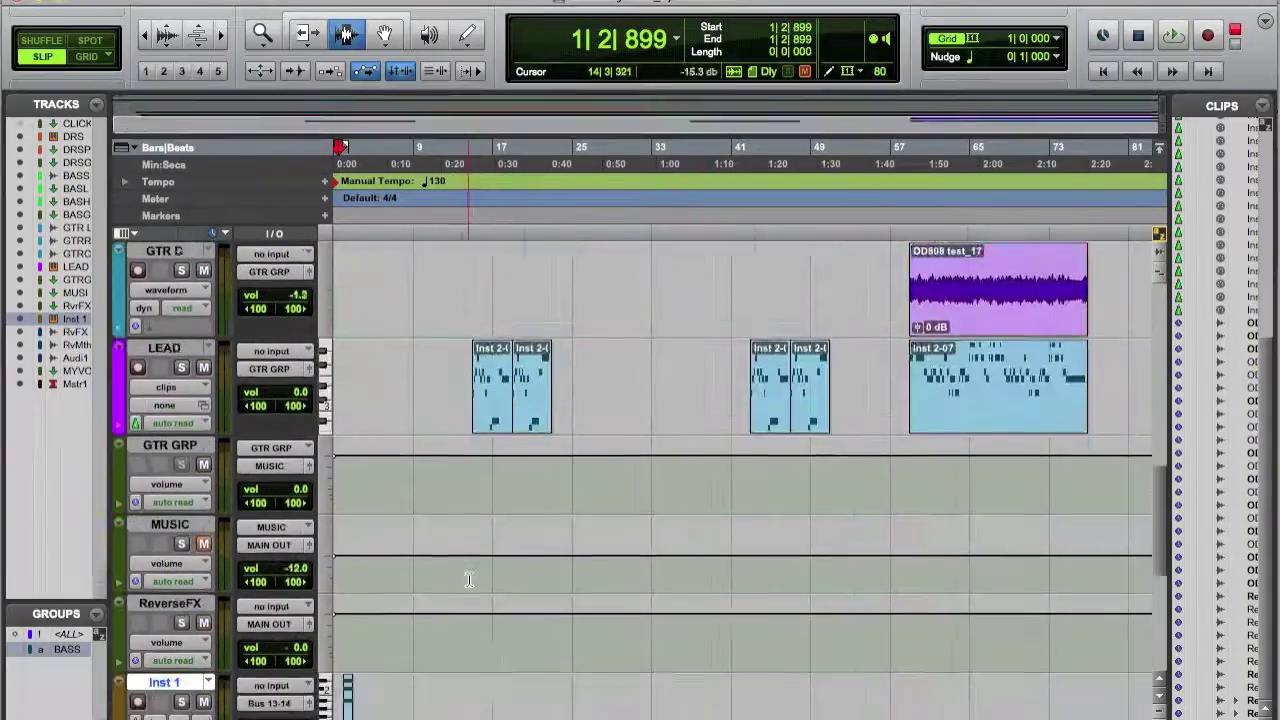
scroll(483, 267, "up", 2)
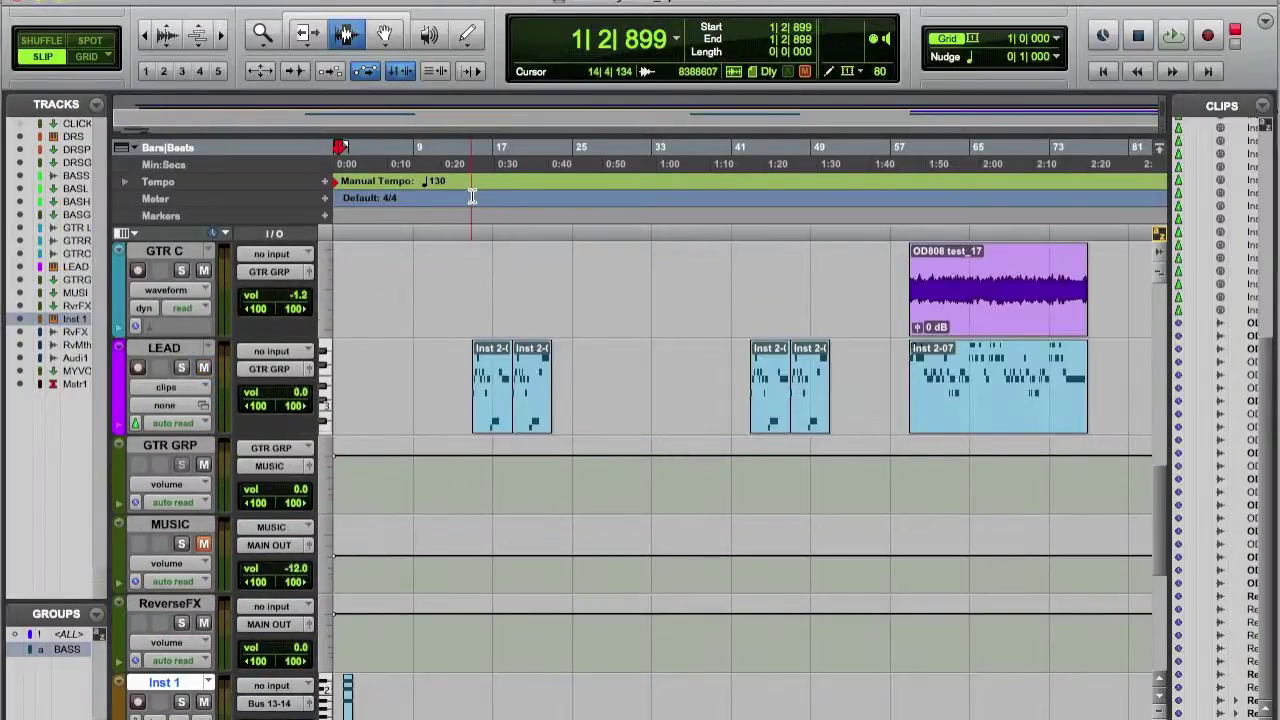
left_click(474, 197)
key("t")
key("t")
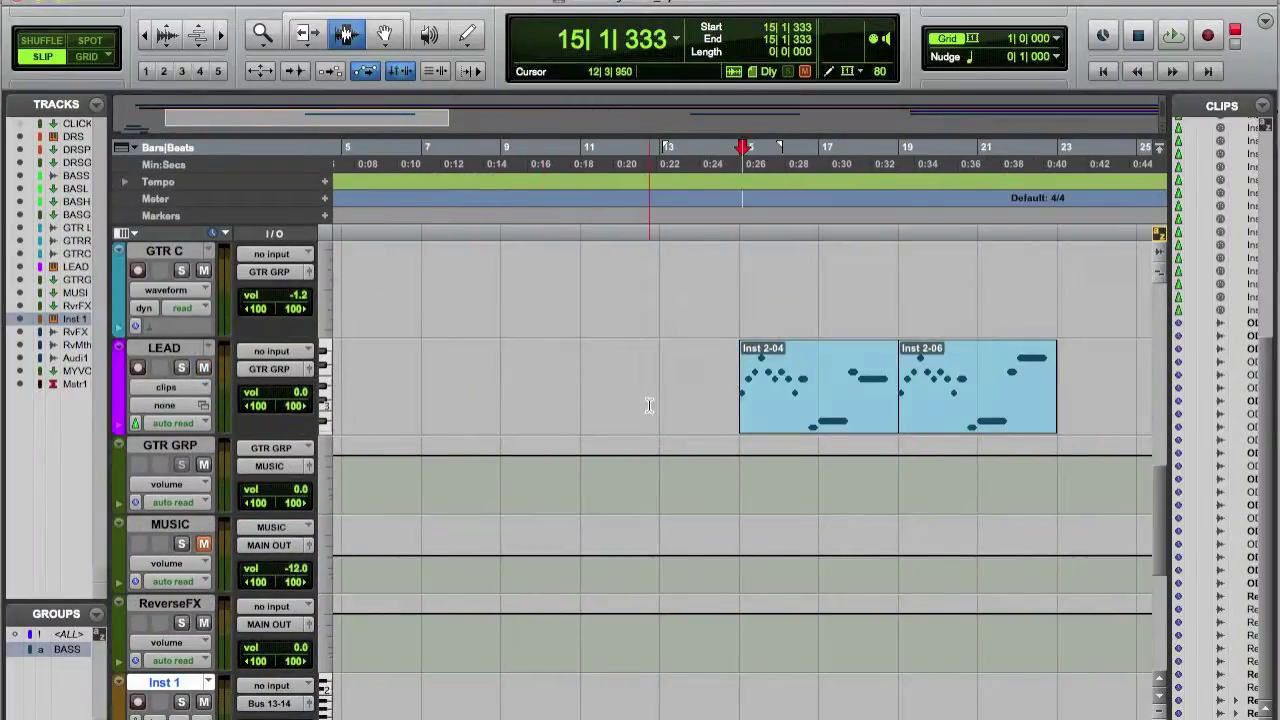
left_click(325, 216)
key("Return")
Select the RevFX, Rev Mouth and Audio 1 clips together and move them to start at 13|1|817, before the Location 1 marker.
scroll(697, 449, "down", 5)
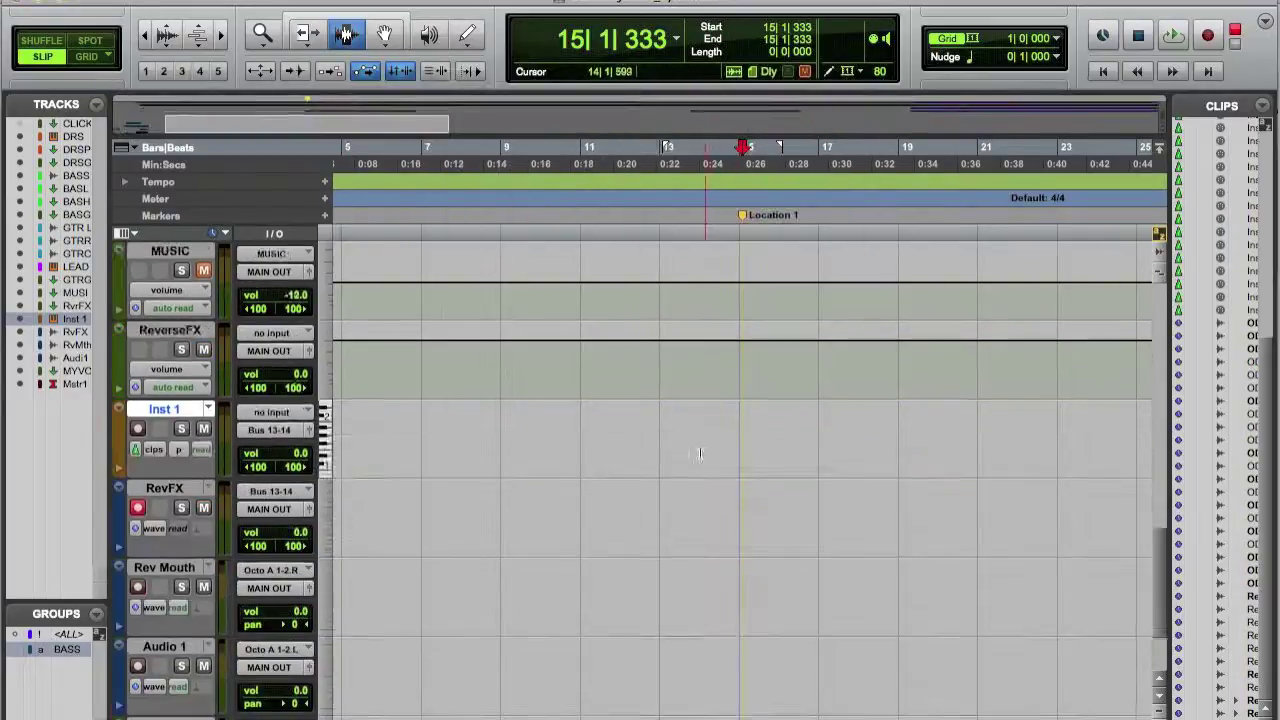
scroll(669, 445, "left", 3)
double_click(418, 378)
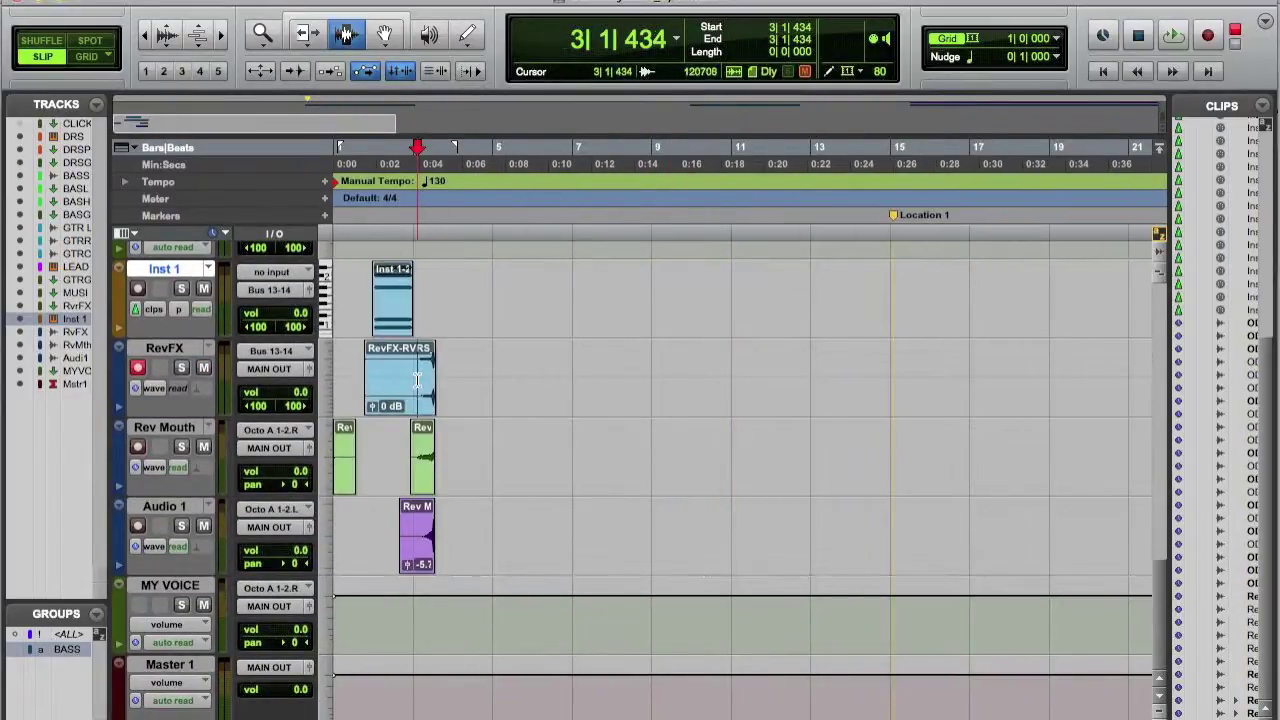
left_click(425, 466, "shift")
left_click(420, 535, "shift")
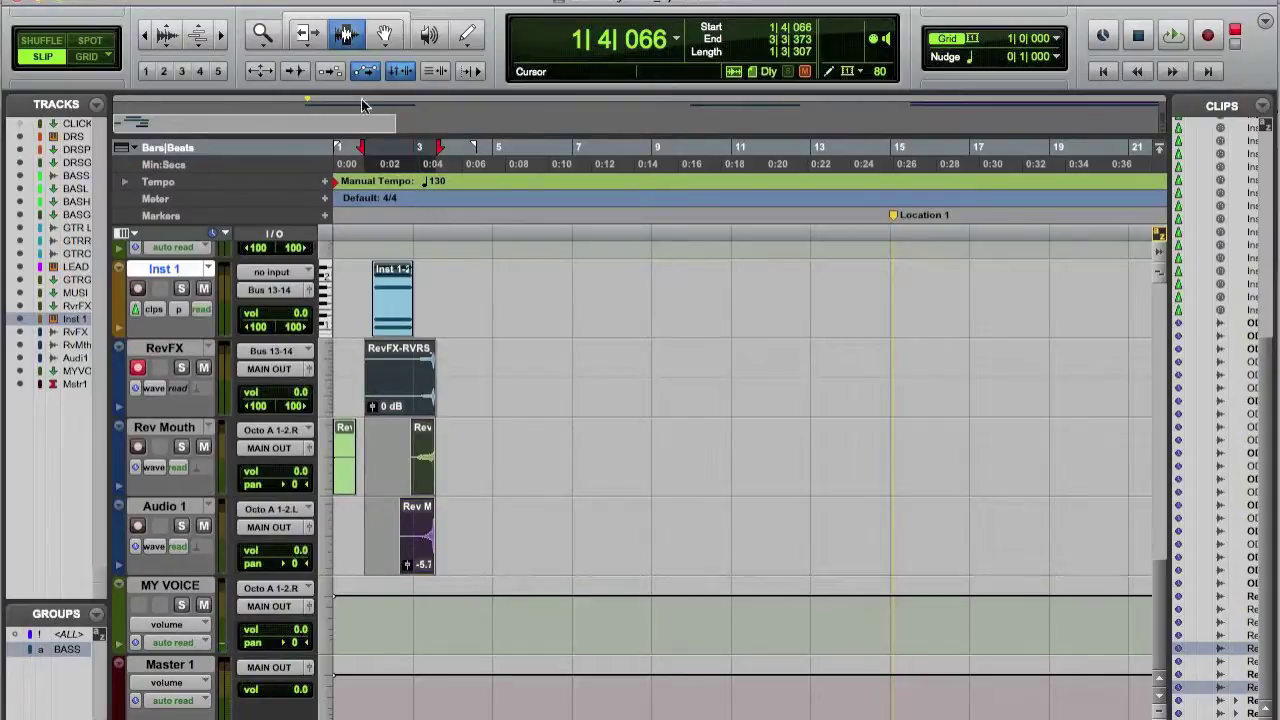
left_click(386, 35)
left_click_drag(417, 380, 852, 403)
Fine-tune the position of the three selected reverse clips to start at 13|1|932, lining their ends up with the Location 1 marker.
key("t")
key("t")
key("t")
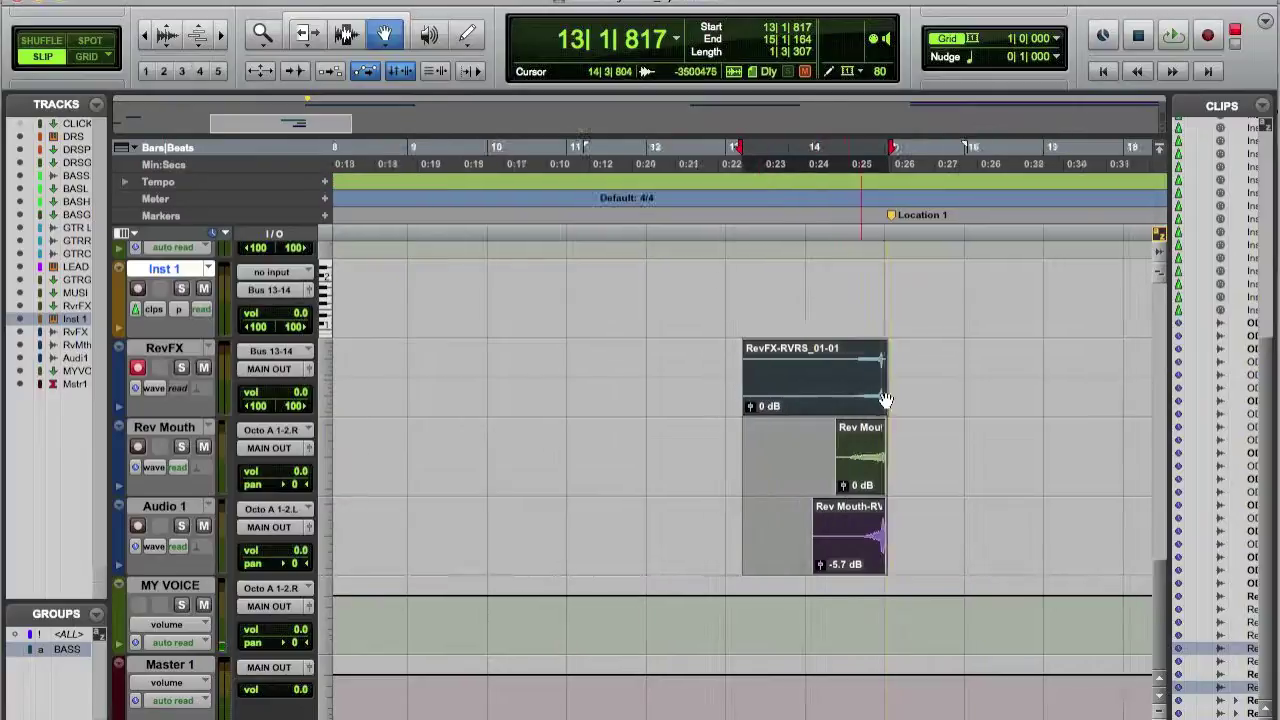
scroll(868, 403, "right", 5)
left_click_drag(756, 388, 788, 383)
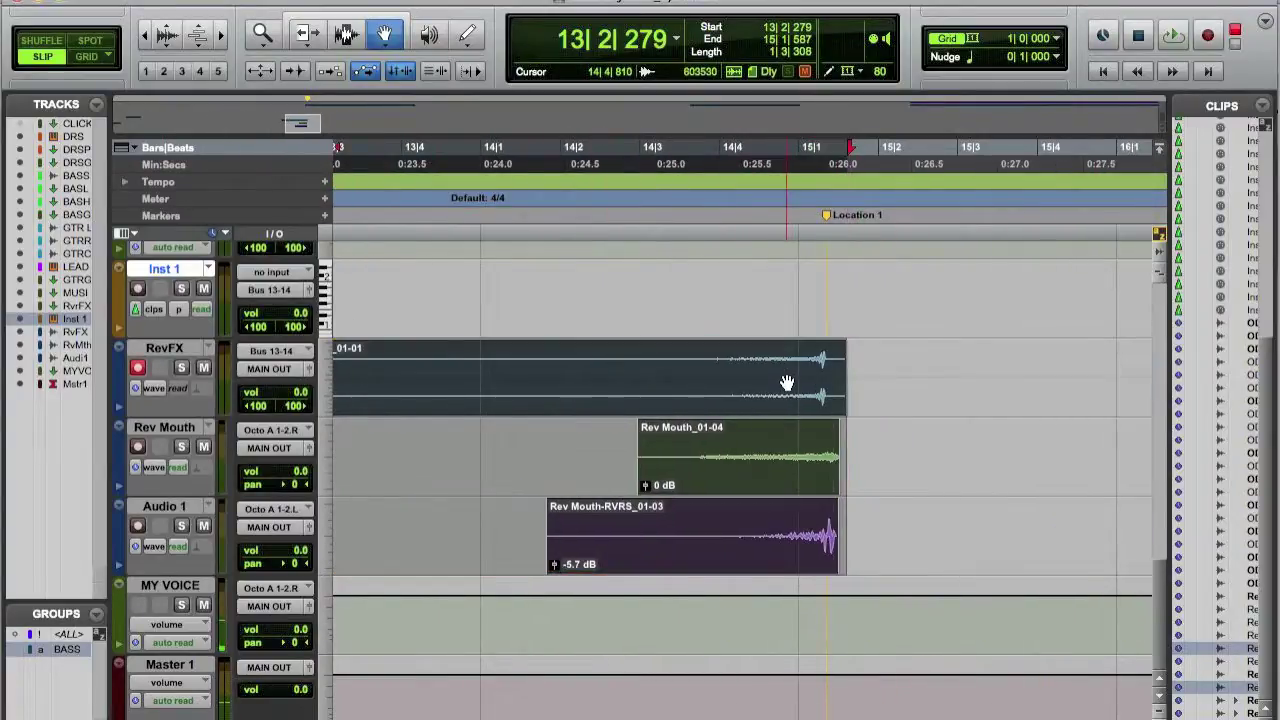
key("t")
left_click_drag(694, 390, 644, 385)
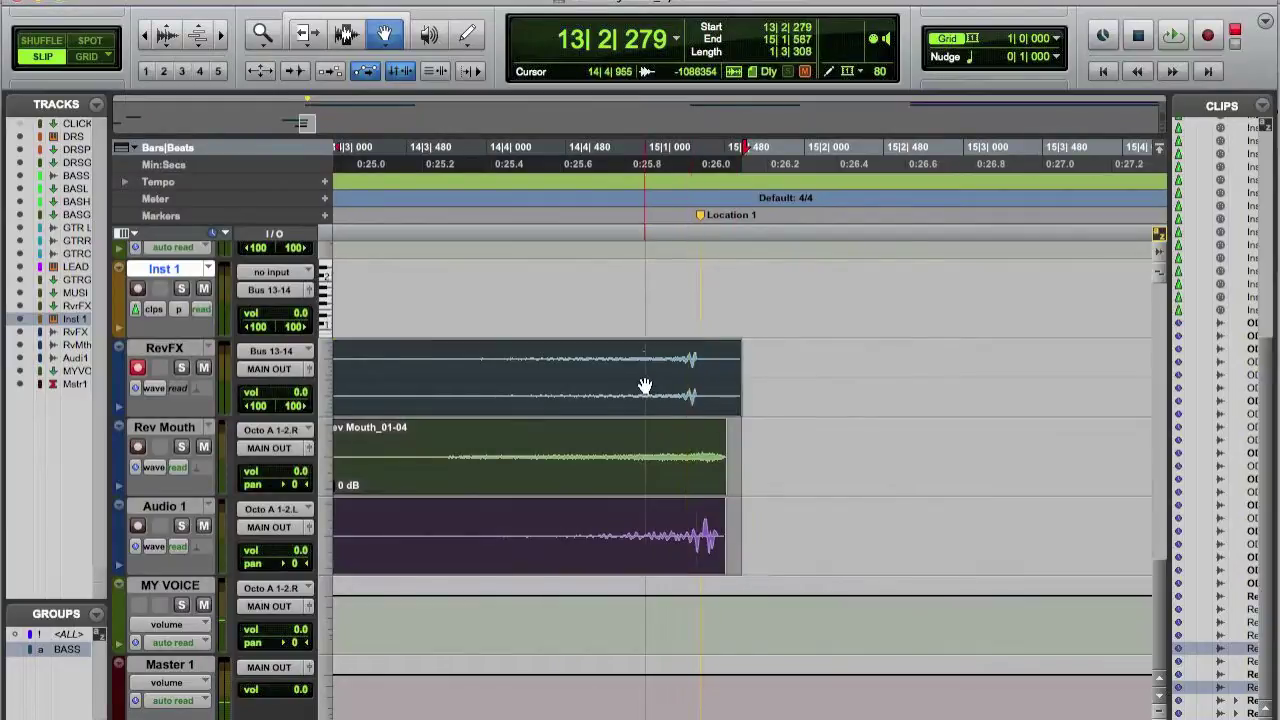
Unmute the MUSIC track in the mixer and play the song with the reverse effects from 13|1|575.
key("r")
key("r")
key("r")
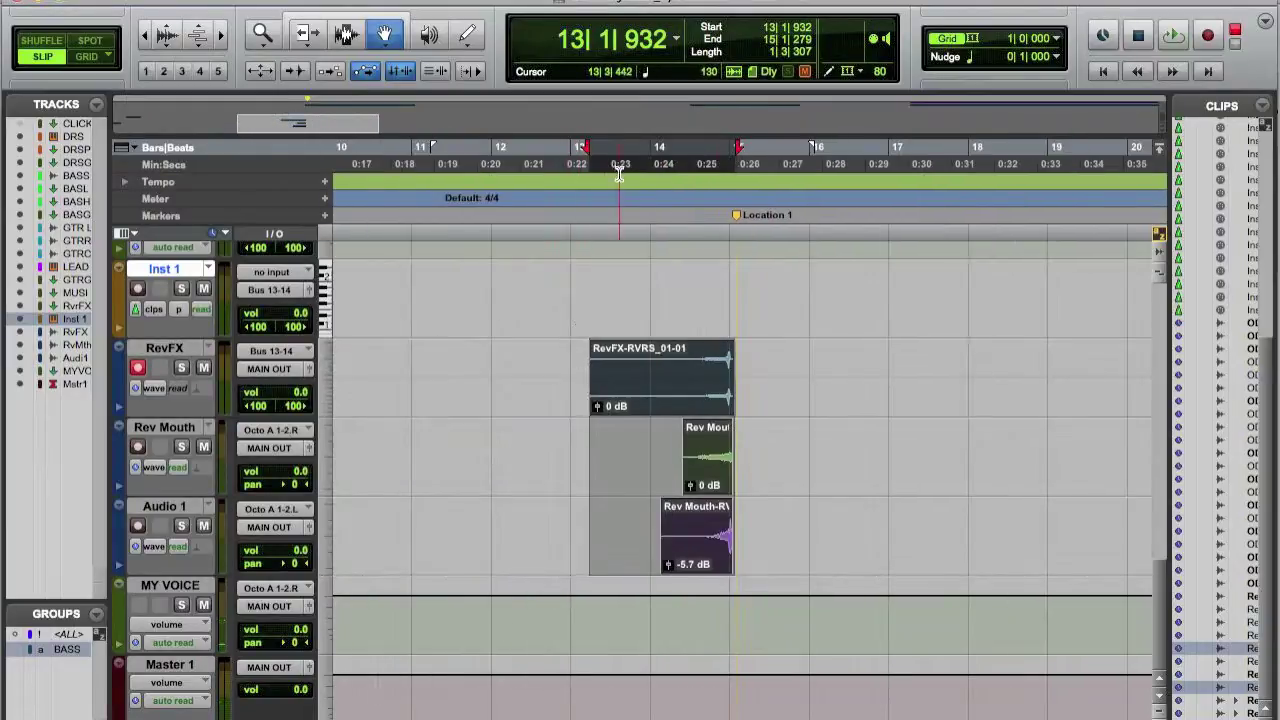
left_click(619, 168)
key("super+equal")
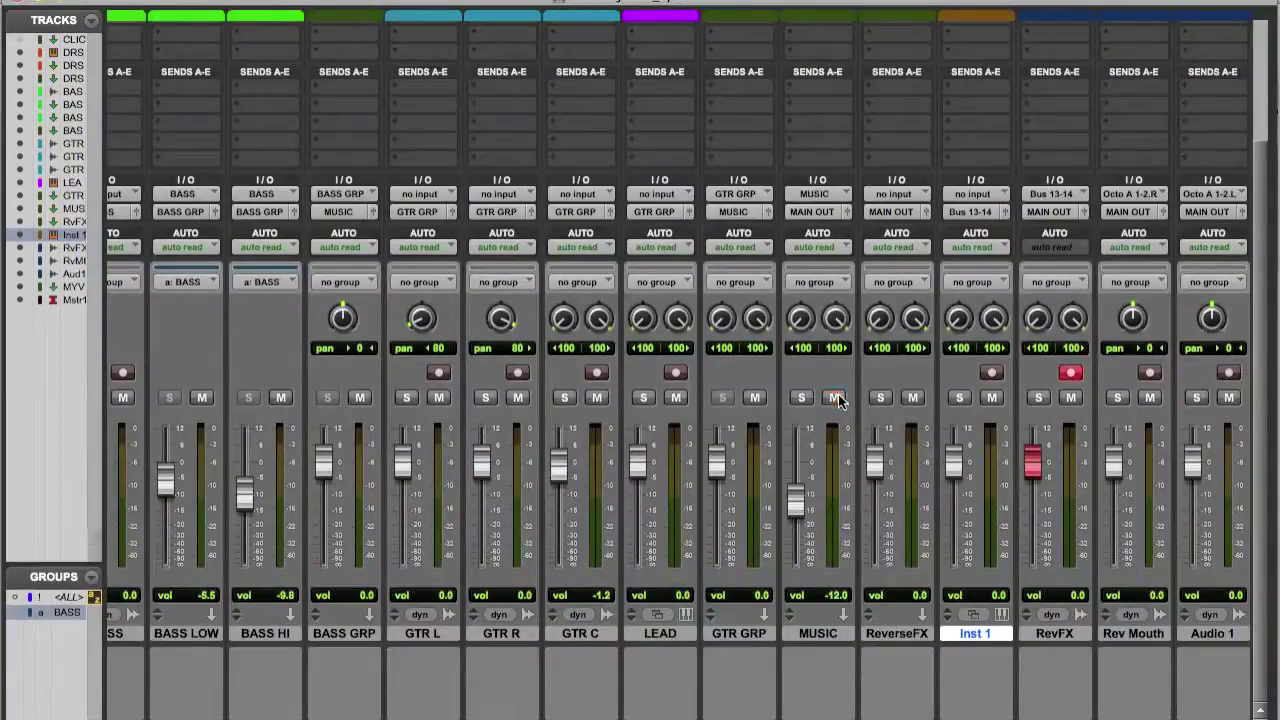
key("super+equal")
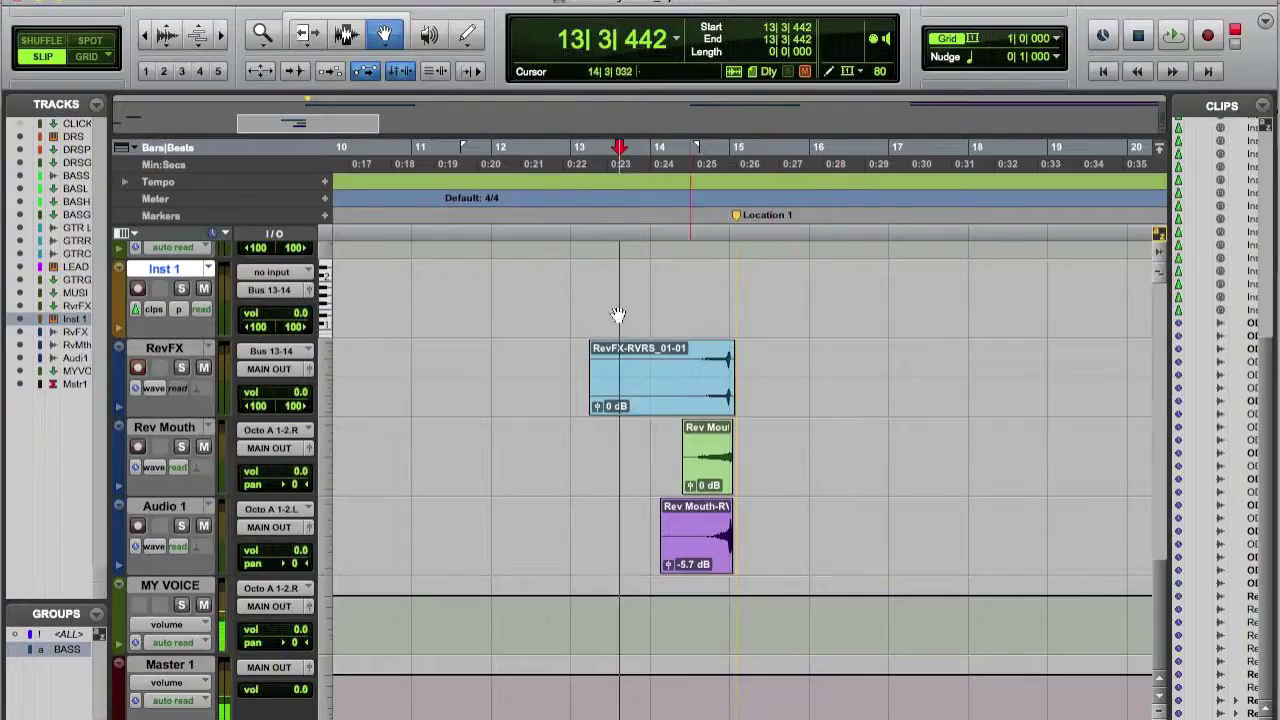
left_click(582, 200)
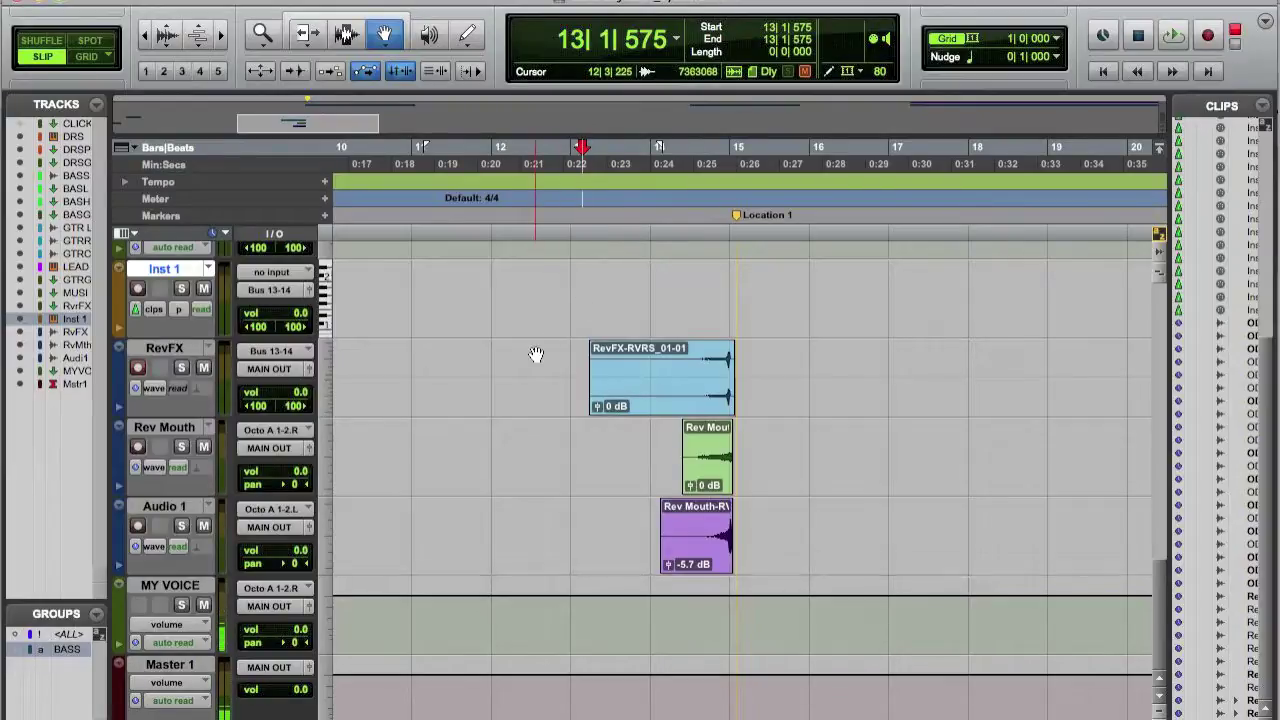
key("space")
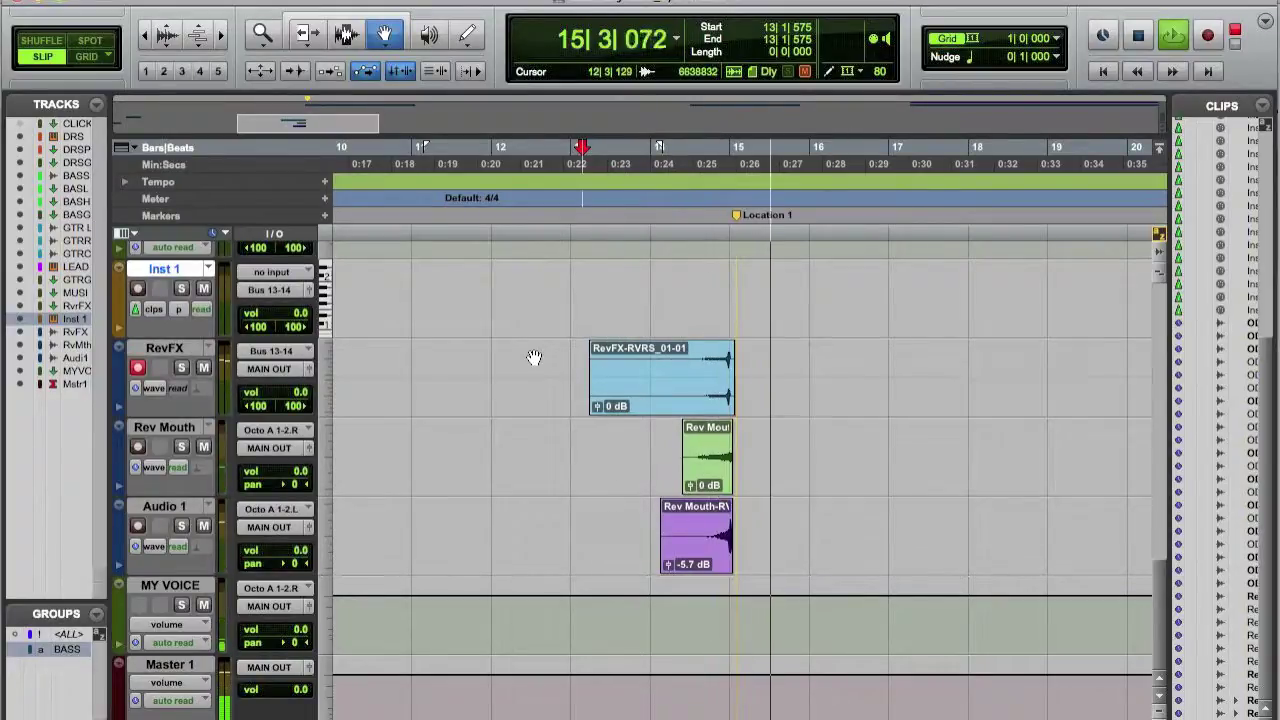
key("space")
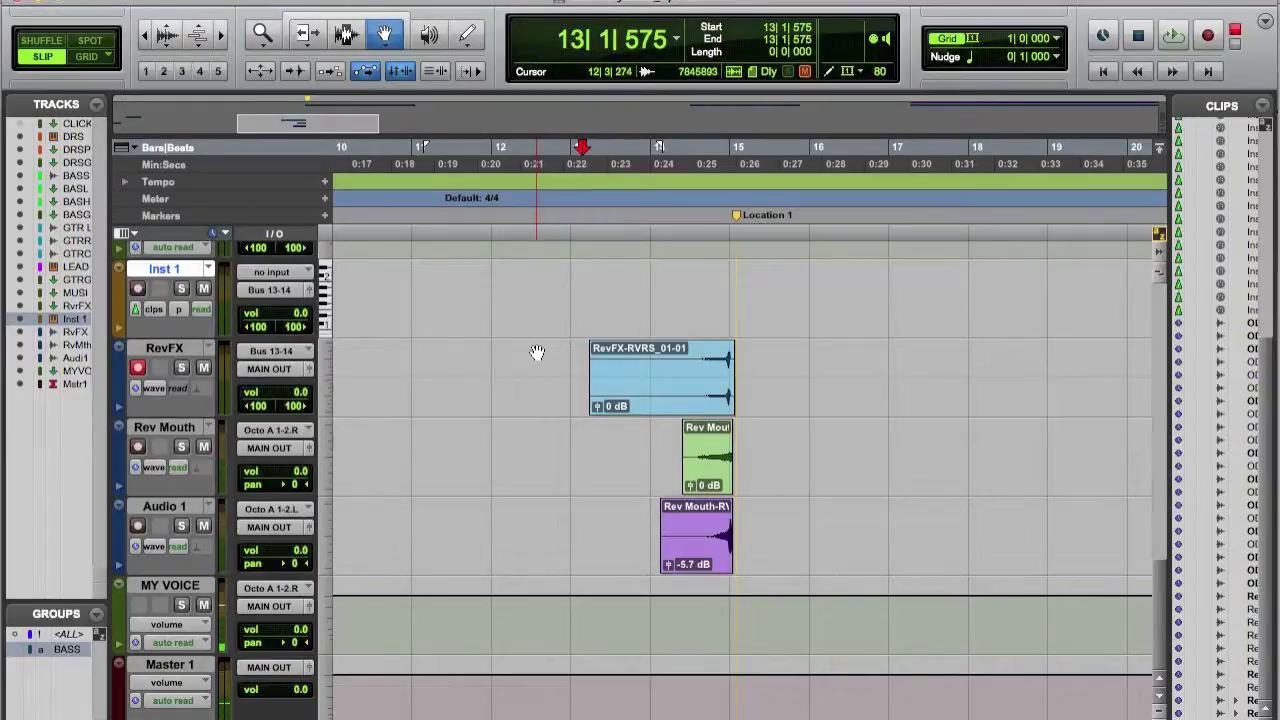
Add a mono audio track above RevFX and move its normalized clip to start at 14|4|671, aligning its onset with the reverse peak.
key("super+shift+n")
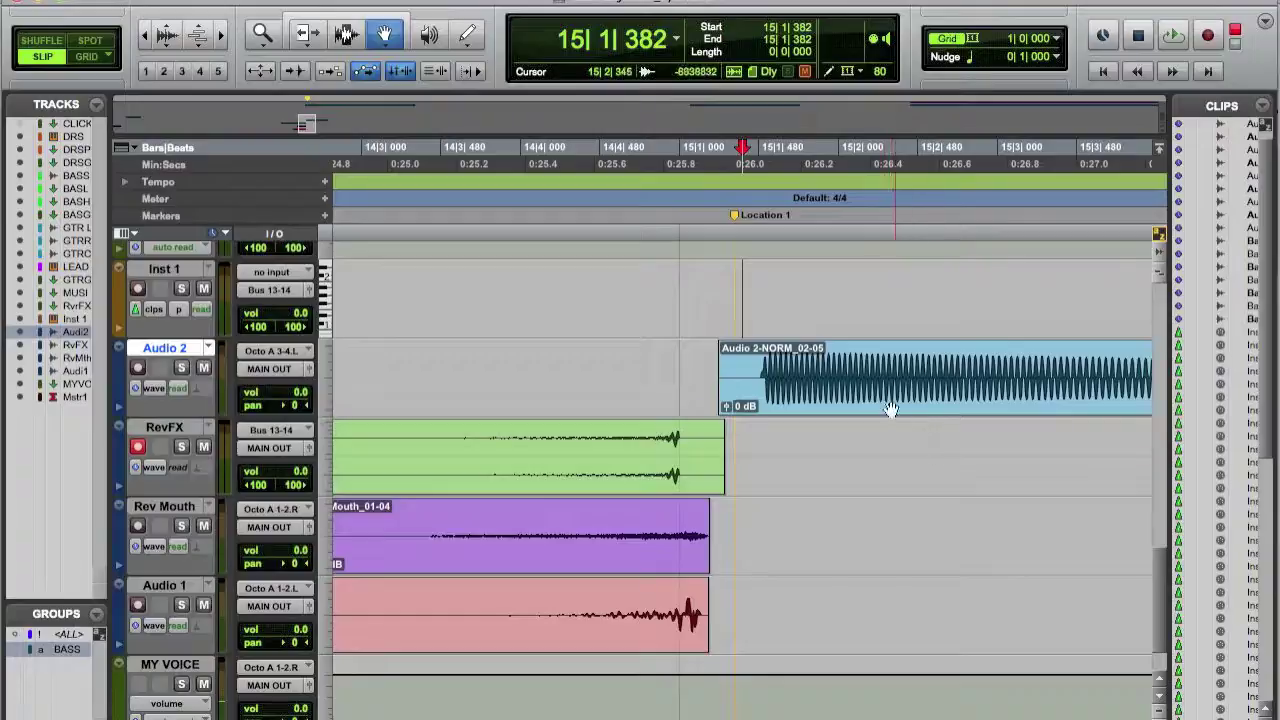
left_click_drag(886, 409, 786, 385)
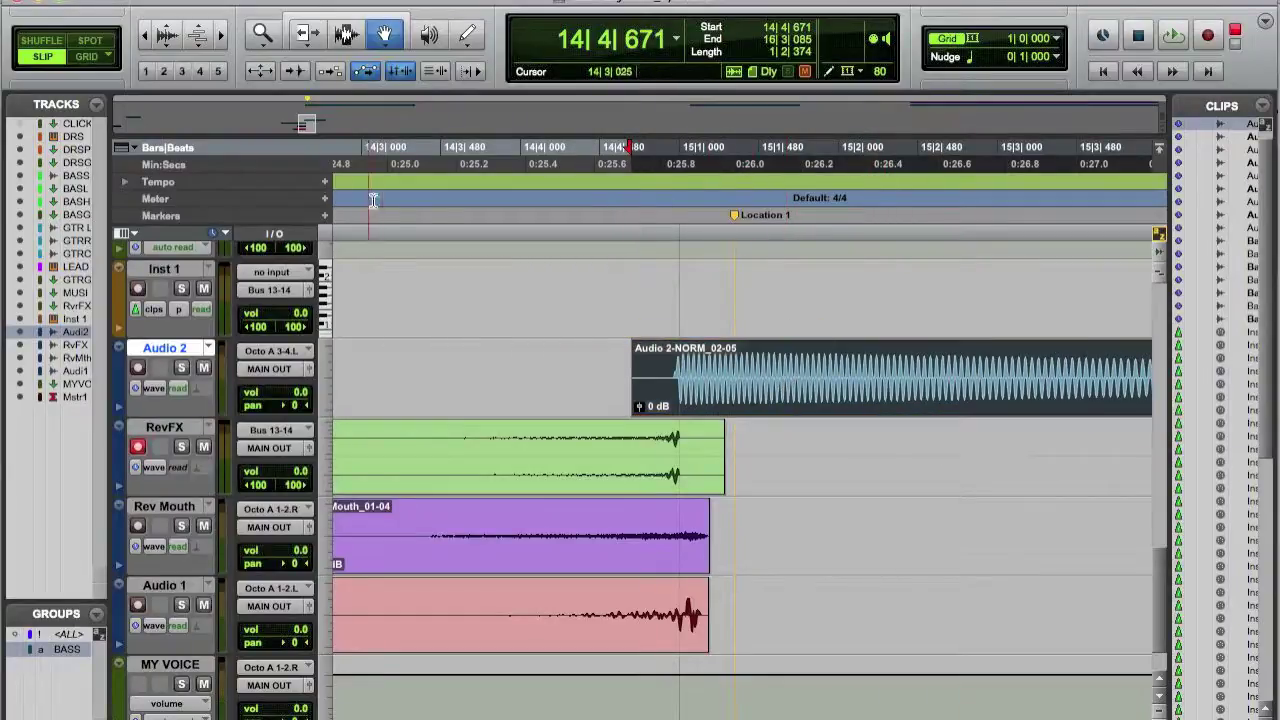
Play the reverse layers together with the Audio 2 clip from 13|1|938.
key("r")
key("r")
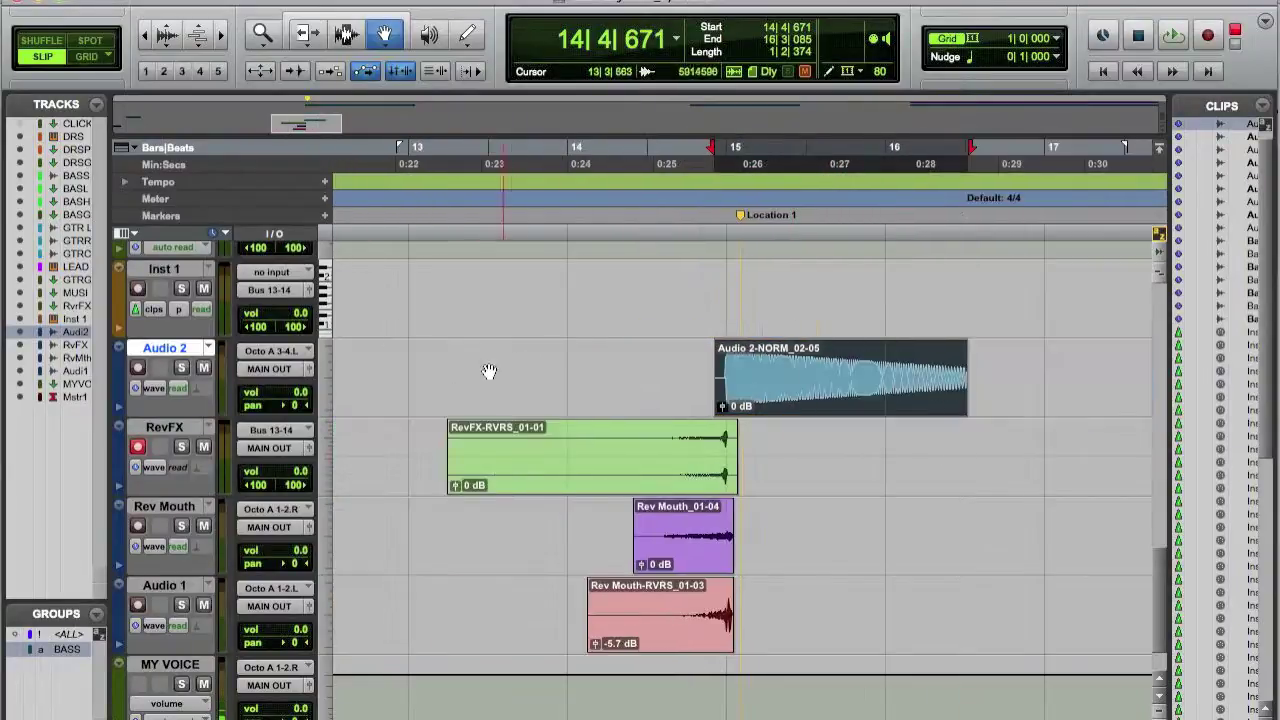
left_click(447, 163)
key("space")
key("space")
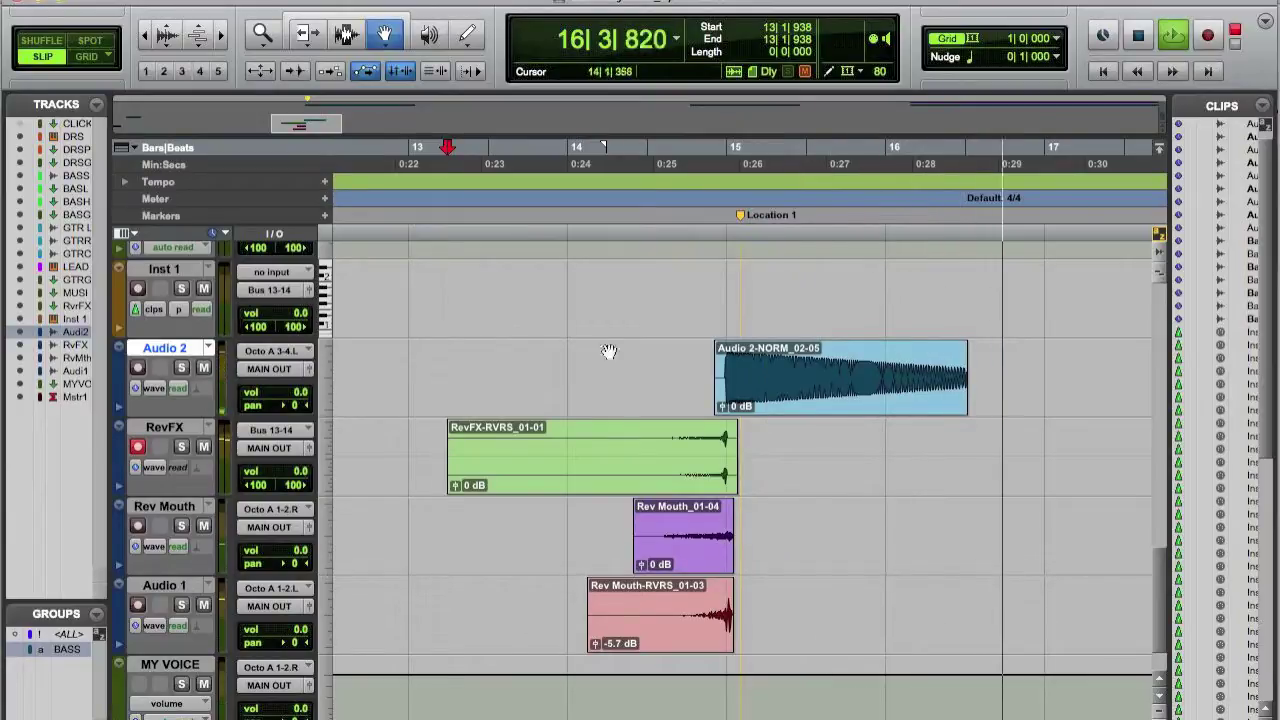
key("space")
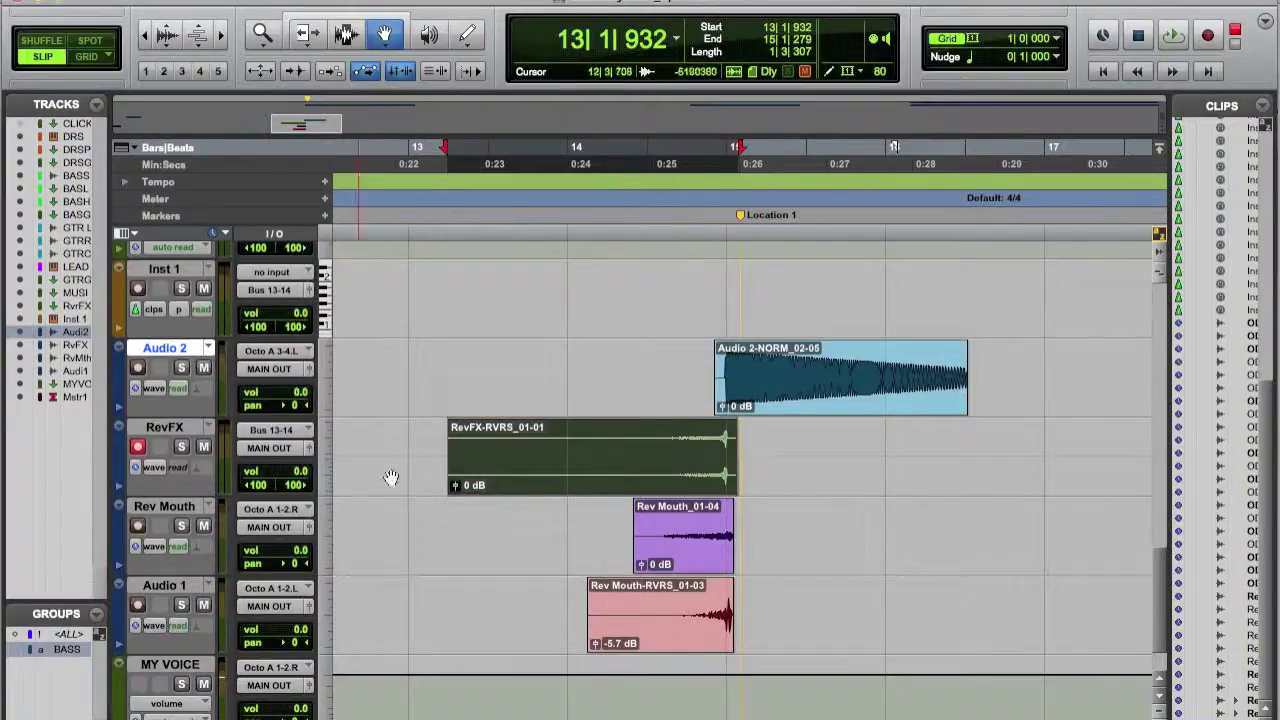
Disarm recording on the RevFX track.
scroll(369, 553, "down", 1)
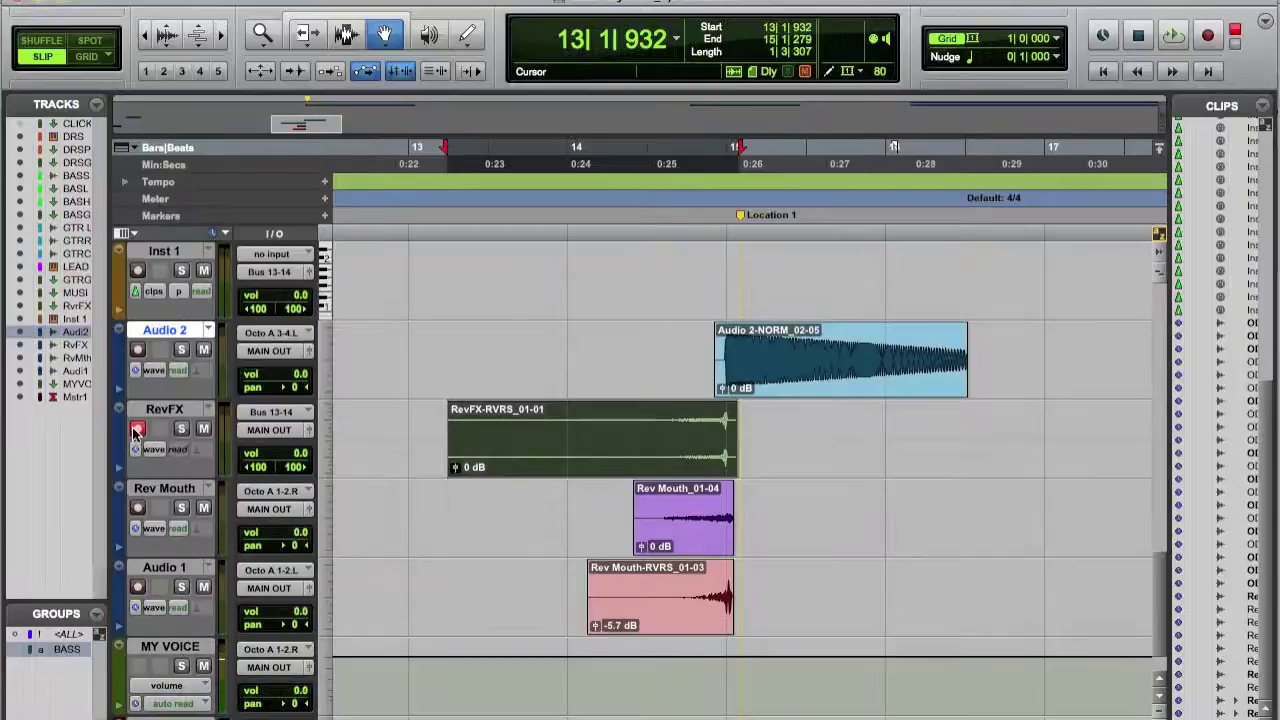
left_click(136, 430)
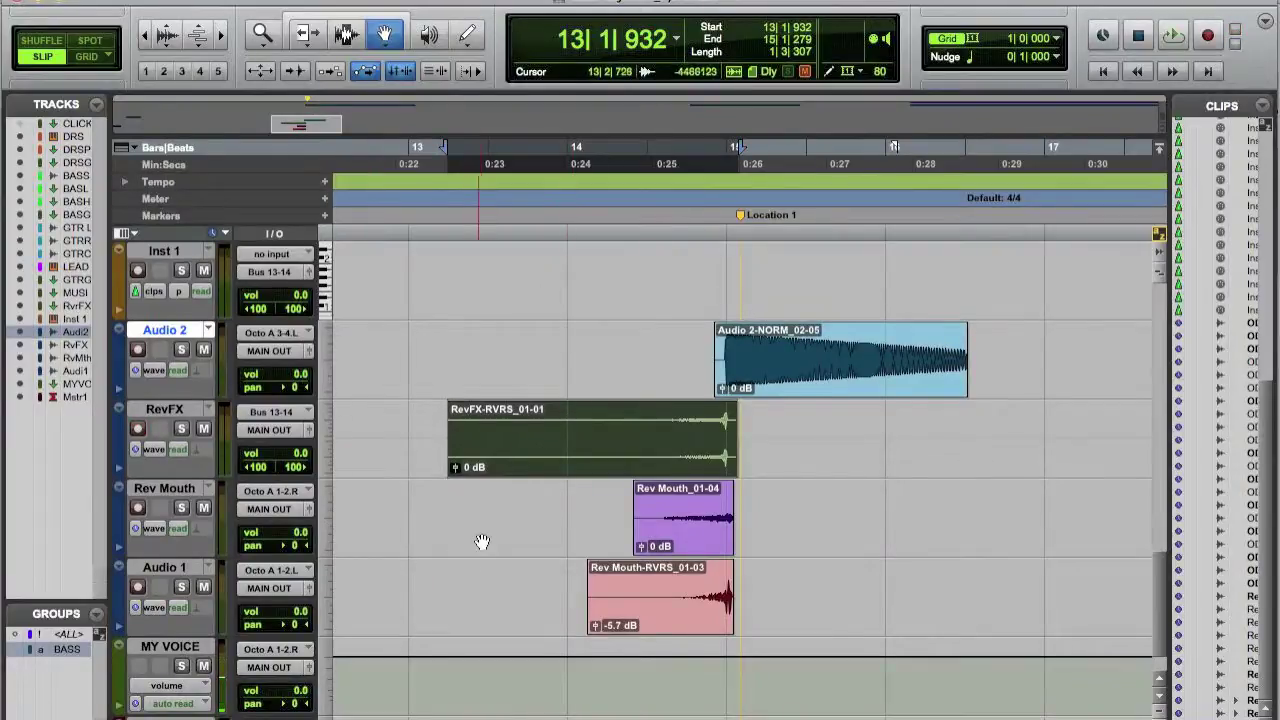